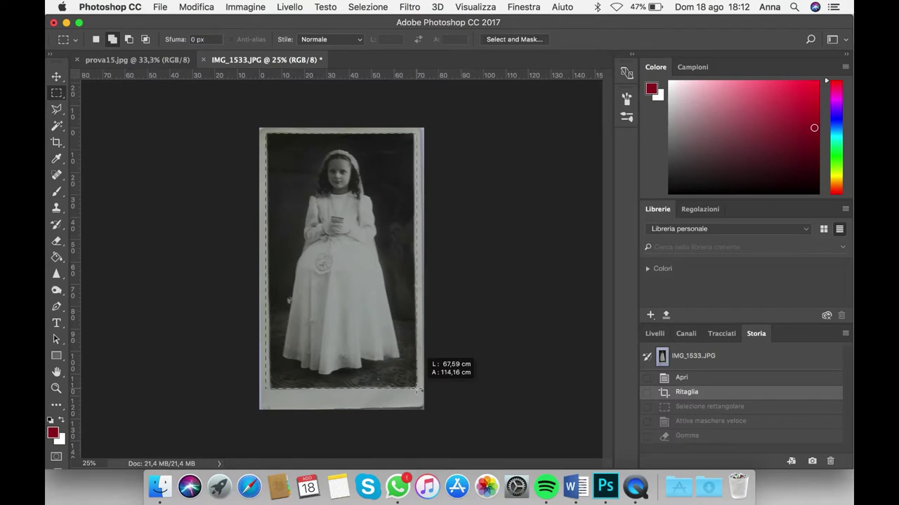
Enter Quick Mask mode and erase the red mask from the girl's head, arms and dress, down to just above the hem.
click(56, 457)
key(e)
key(super+plus)
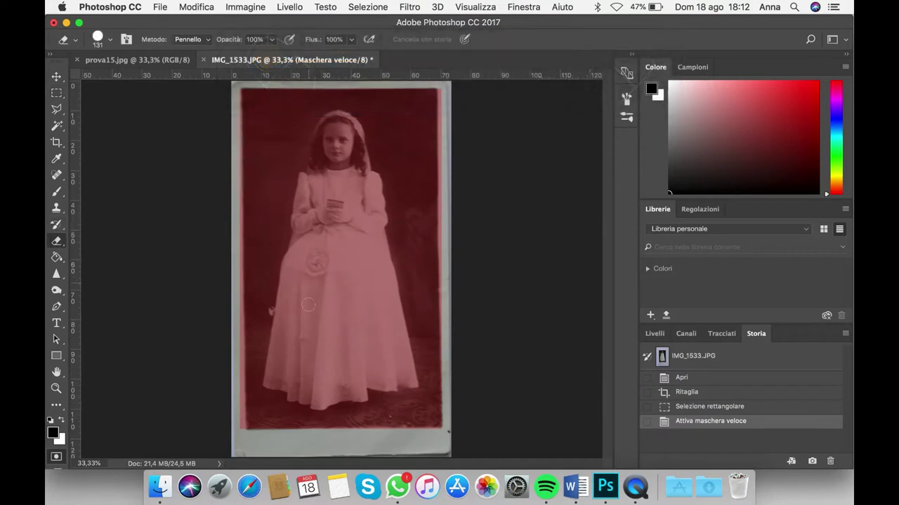
mouse_move(281, 364)
mouse_down()
mouse_move(289, 264)
mouse_move(304, 230)
mouse_move(294, 244)
mouse_move(304, 174)
mouse_move(335, 204)
mouse_move(315, 175)
mouse_move(335, 169)
mouse_move(345, 138)
mouse_move(365, 174)
mouse_move(355, 132)
mouse_move(358, 149)
mouse_move(341, 117)
mouse_move(327, 124)
mouse_move(327, 155)
mouse_move(324, 141)
mouse_move(335, 129)
mouse_move(329, 221)
mouse_move(320, 186)
mouse_move(302, 232)
mouse_move(299, 220)
mouse_move(313, 228)
mouse_move(352, 223)
mouse_move(371, 176)
mouse_move(386, 272)
mouse_move(379, 282)
mouse_move(402, 375)
mouse_up()
mouse_move(393, 330)
mouse_down()
mouse_move(359, 281)
mouse_move(340, 295)
mouse_move(320, 284)
mouse_move(298, 309)
mouse_move(291, 354)
mouse_move(305, 379)
mouse_move(319, 340)
mouse_move(347, 358)
mouse_move(387, 354)
mouse_up()
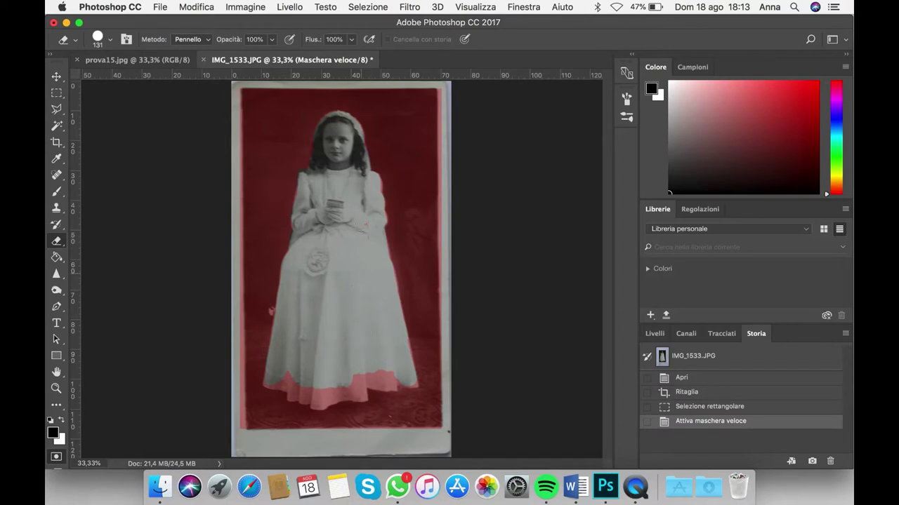
Set the Eraser size to 61 px and erase the remaining quick mask along the hem of the dress.
key(super+plus)
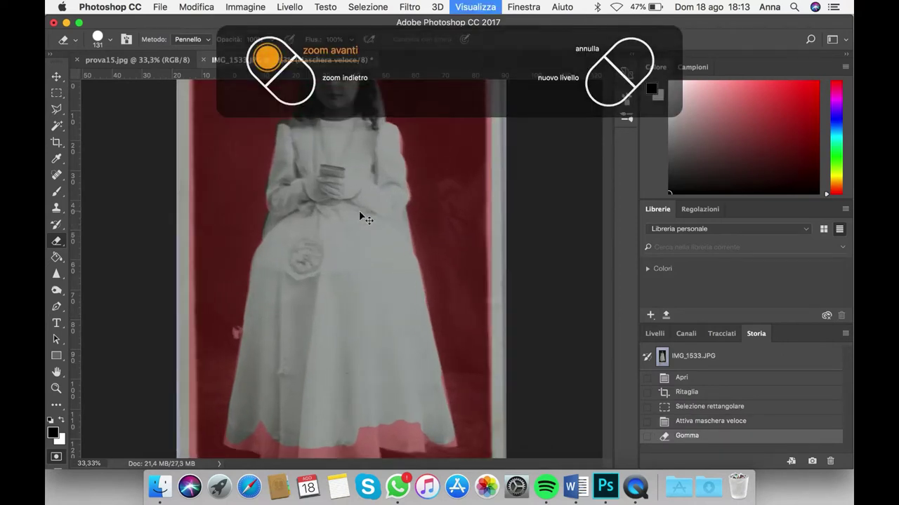
click(99, 39)
click(143, 79)
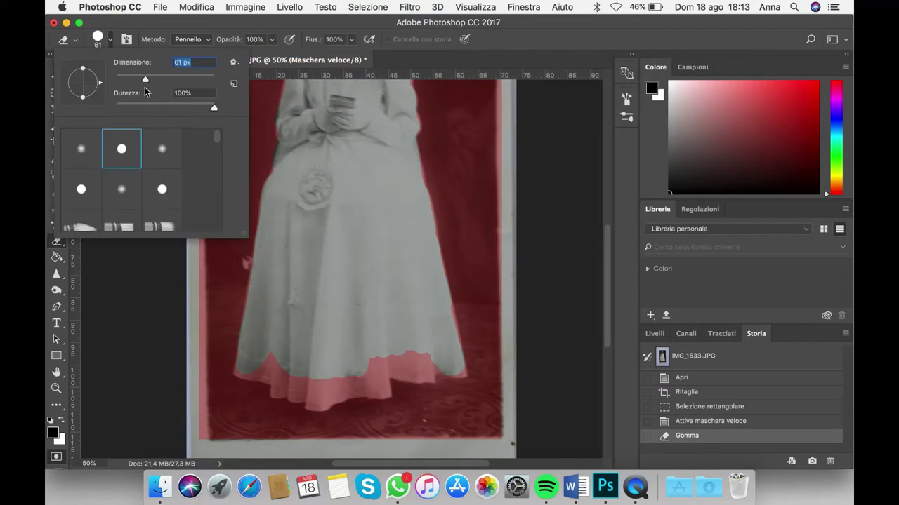
click(282, 391)
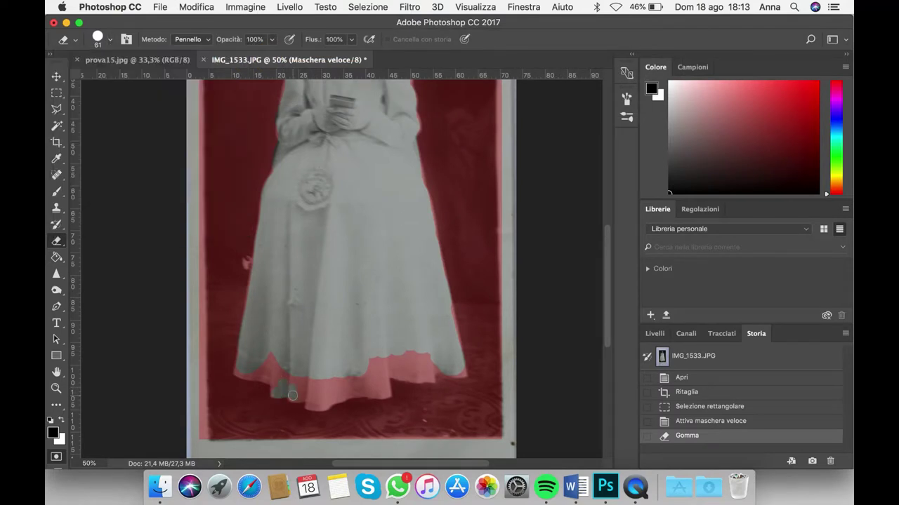
mouse_move(311, 407)
mouse_down()
mouse_move(318, 377)
mouse_move(300, 372)
mouse_move(307, 367)
mouse_move(275, 387)
mouse_up()
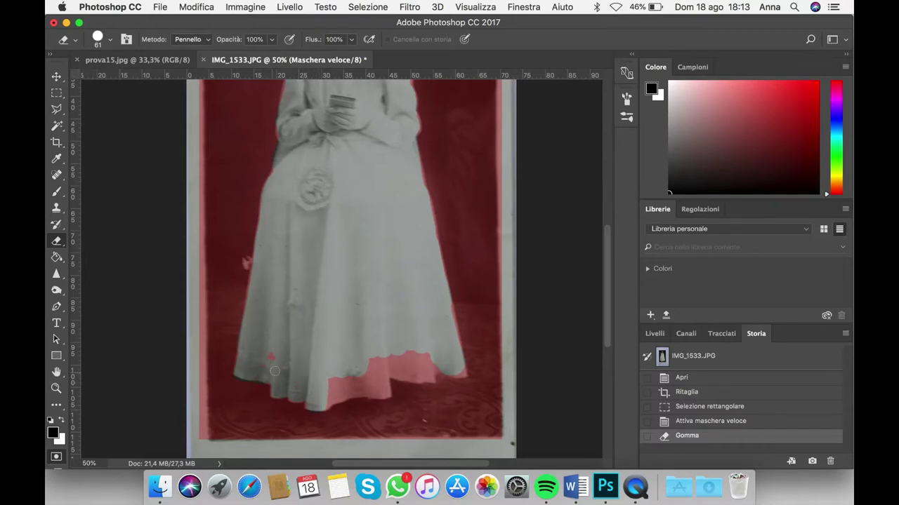
mouse_move(334, 384)
mouse_down()
mouse_move(321, 403)
mouse_move(381, 393)
mouse_move(384, 374)
mouse_move(350, 378)
mouse_move(375, 386)
mouse_move(386, 370)
mouse_move(429, 380)
mouse_move(427, 351)
mouse_move(400, 362)
mouse_move(408, 363)
mouse_move(407, 350)
mouse_move(417, 363)
mouse_move(438, 365)
mouse_up()
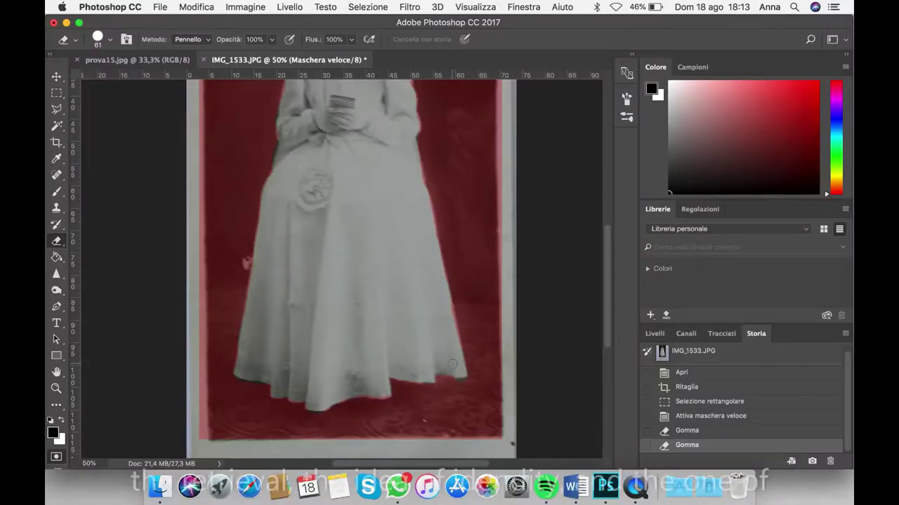
Exit Quick Mask mode and fill the selected background around the girl with the gold leaf pattern.
key(super+minus)
key(super+minus)
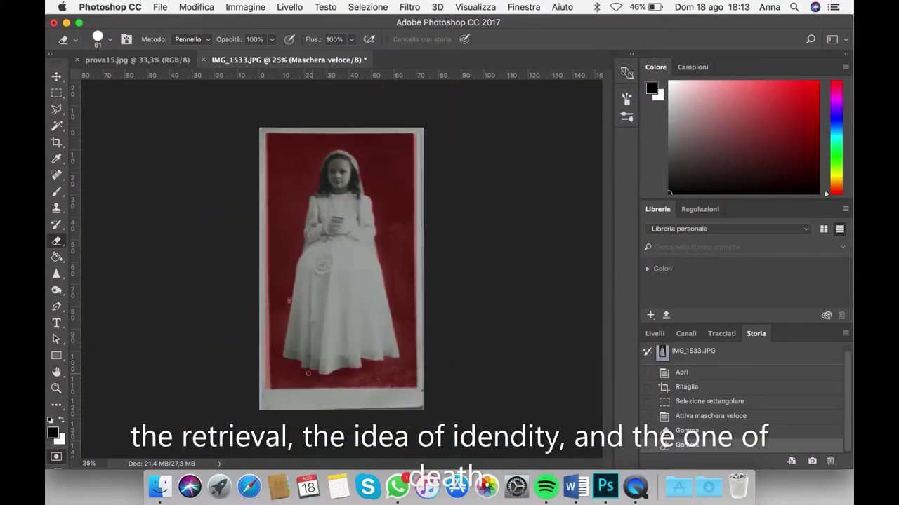
click(56, 457)
click(203, 7)
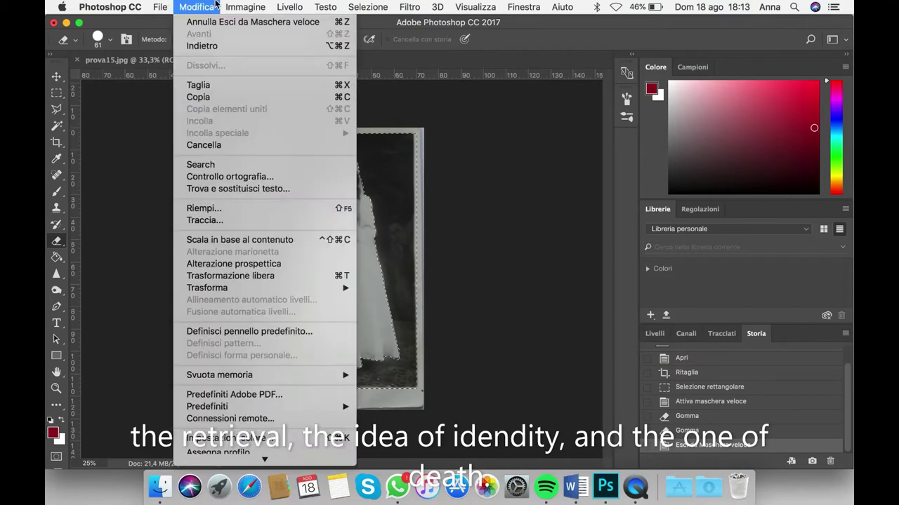
click(200, 208)
key(Return)
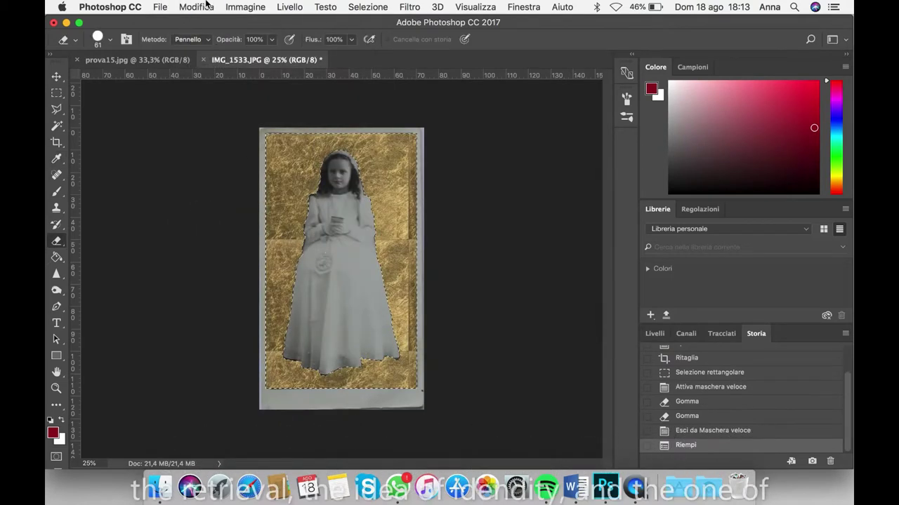
Save the image as a JPEG copy named prova1.jpg in the foto 64 folder.
click(160, 7)
click(175, 141)
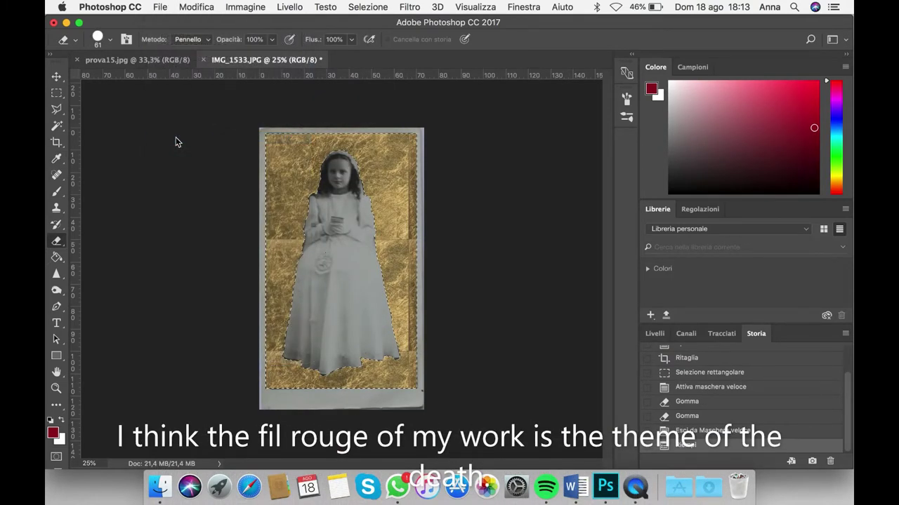
text(prova1)
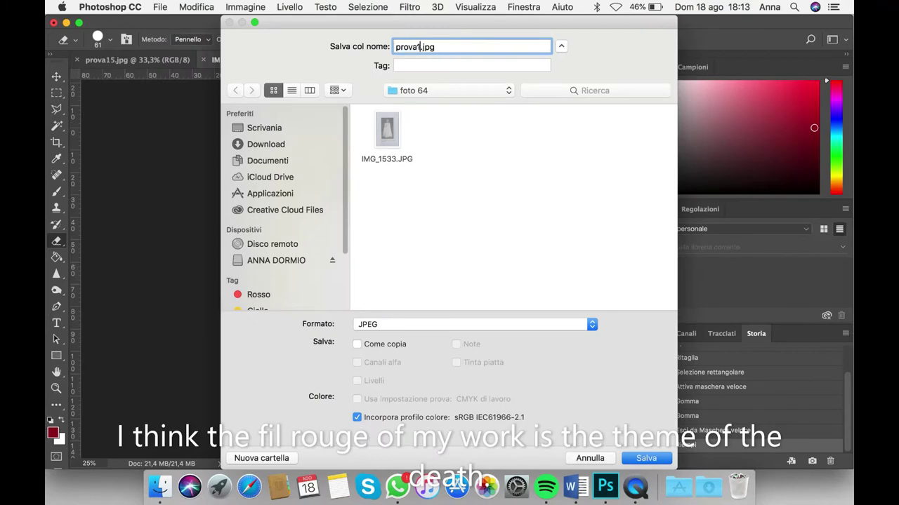
key(Return)
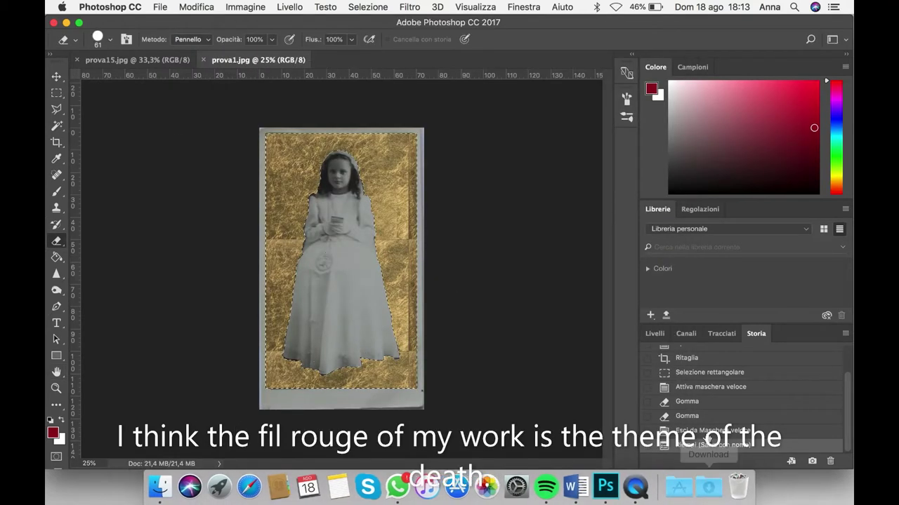
Revert the history to the last Eraser state and paint the quick mask over the girl's face and neck with the Brush.
click(702, 431)
click(687, 416)
scroll(341, 182, up, 3)
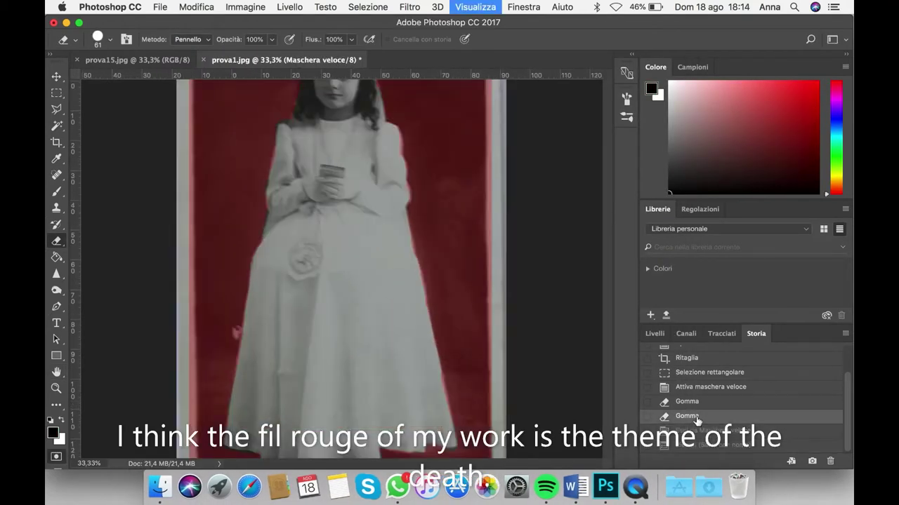
scroll(388, 255, up, 2)
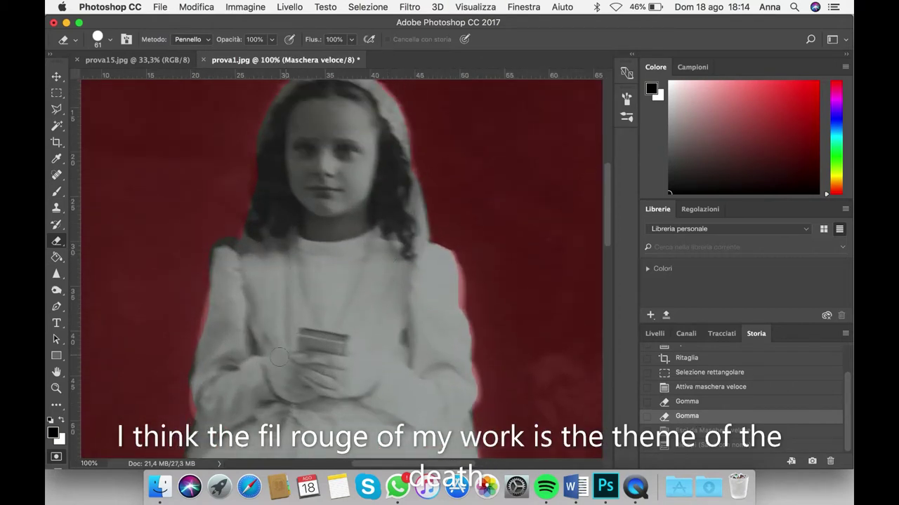
click(62, 192)
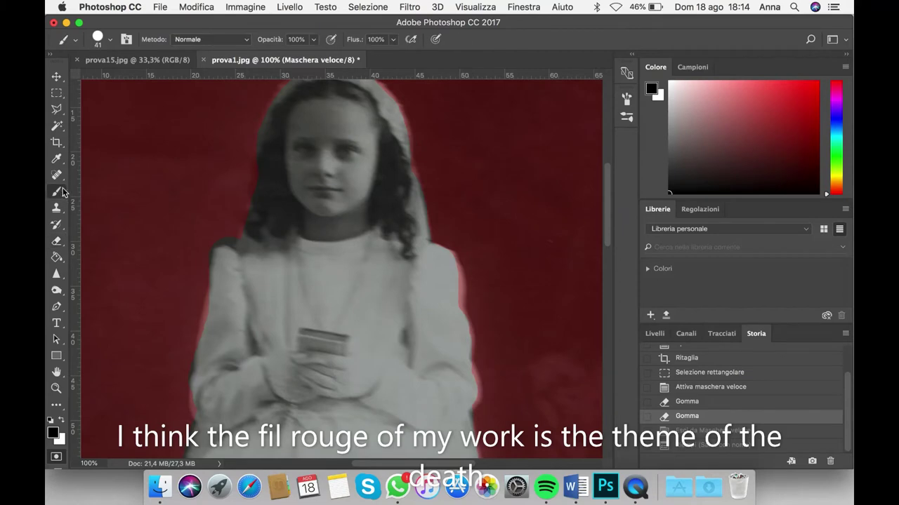
drag(301, 156, 296, 193)
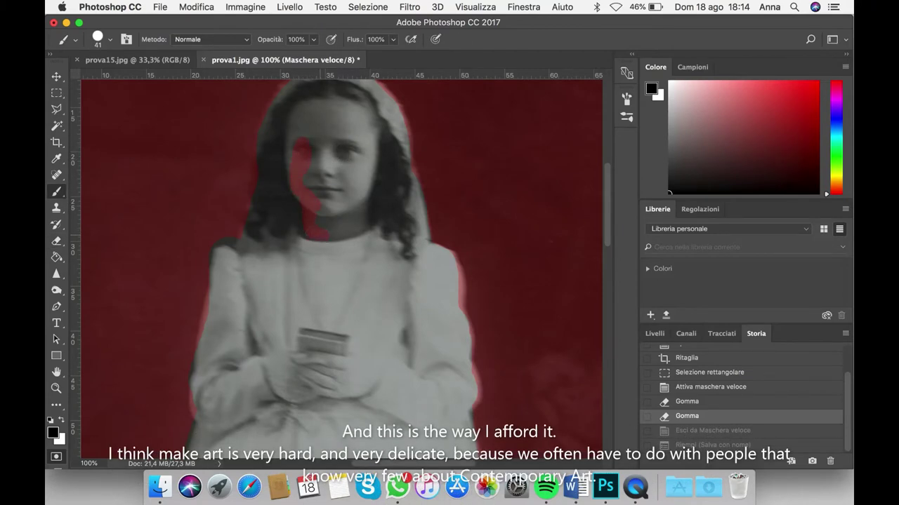
mouse_move(356, 202)
mouse_down()
mouse_move(367, 172)
mouse_move(362, 118)
mouse_up()
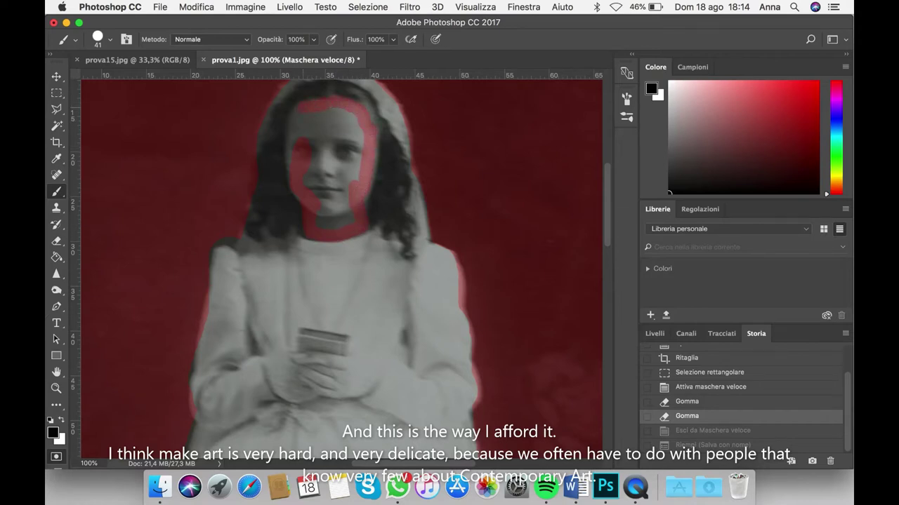
mouse_move(320, 146)
mouse_down()
mouse_move(329, 206)
mouse_move(338, 172)
mouse_move(352, 165)
mouse_move(356, 127)
mouse_move(346, 126)
mouse_move(370, 138)
mouse_up()
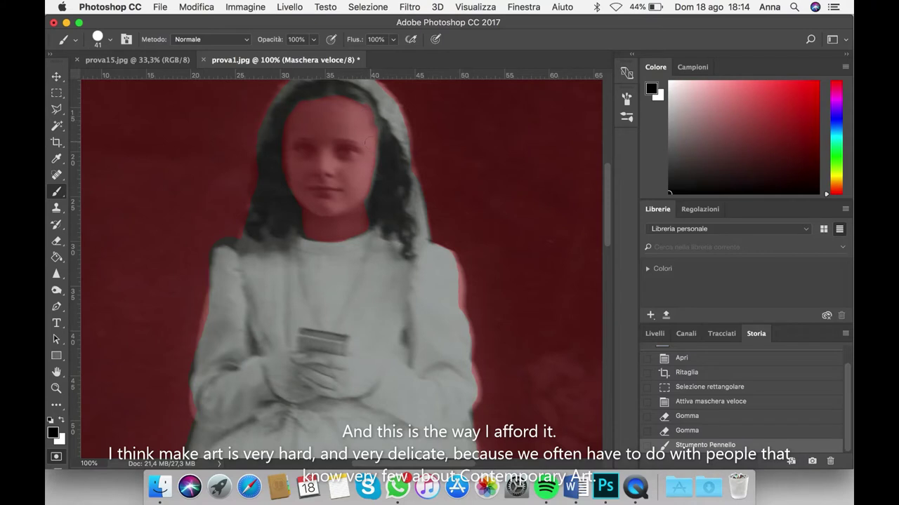
Exit Quick Mask mode and fill the selected background, face and neck with the gold leaf pattern.
key(super+minus)
key(super+minus)
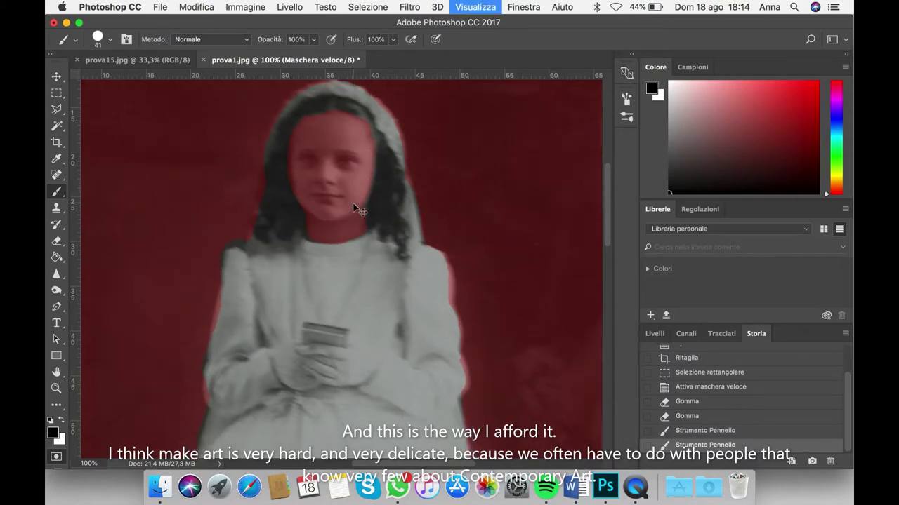
key(super+minus)
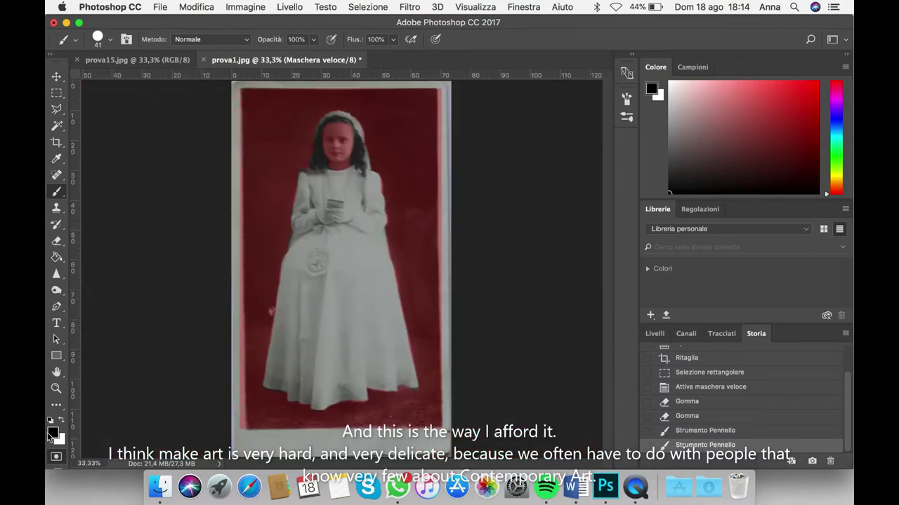
click(56, 455)
click(196, 6)
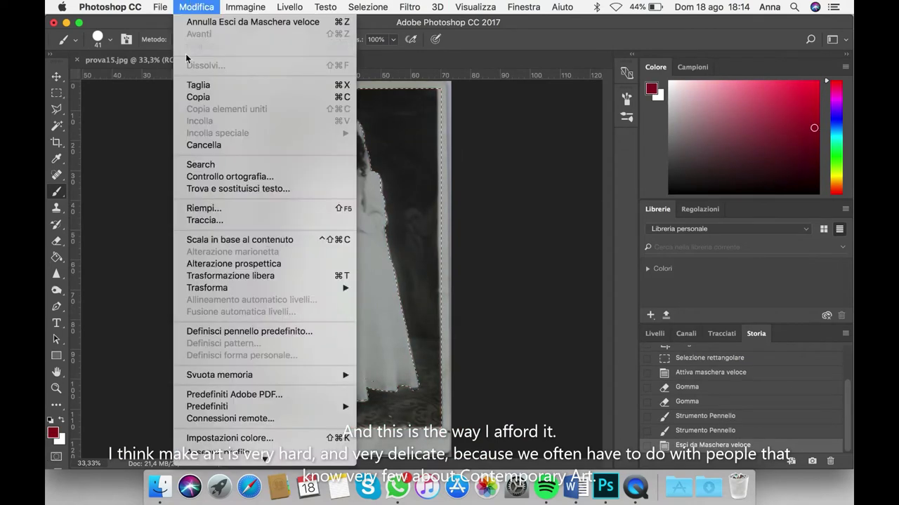
click(188, 208)
key(Return)
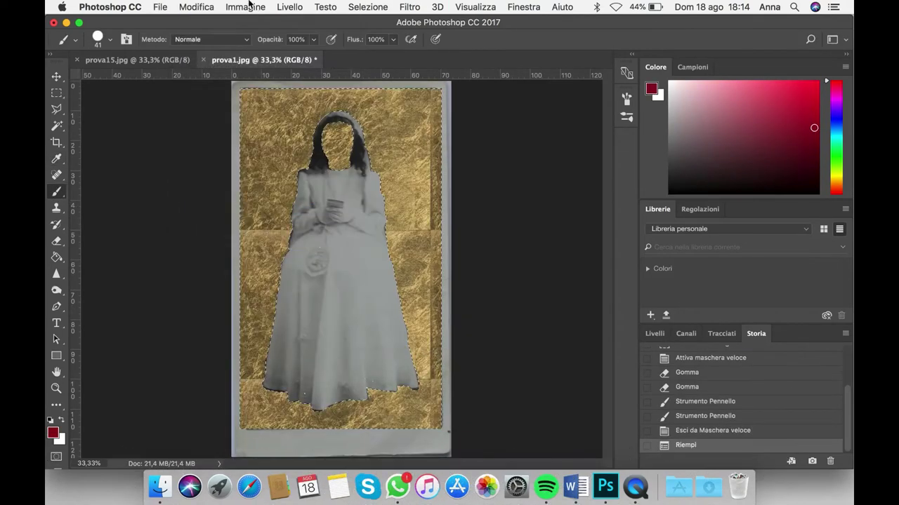
Save the faceless gold version of the photo under the name prova2.jpg.
click(160, 7)
click(179, 140)
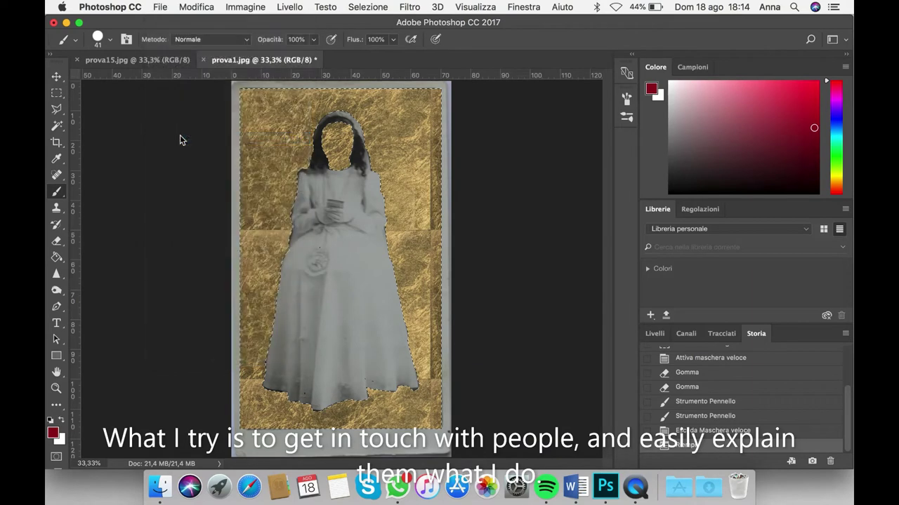
text(prova2)
key(Return)
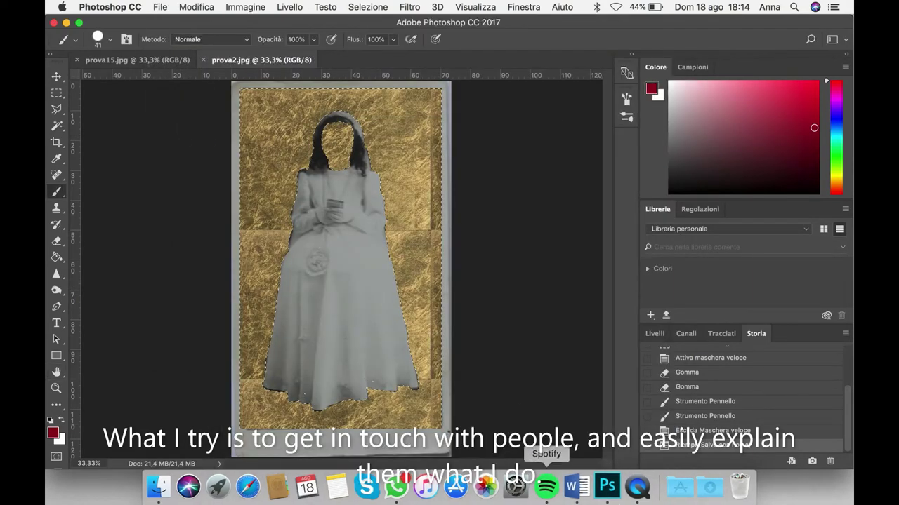
Revert the history to the last Brush state and paint a V-shaped quick mask from the neckline down to the book.
click(702, 430)
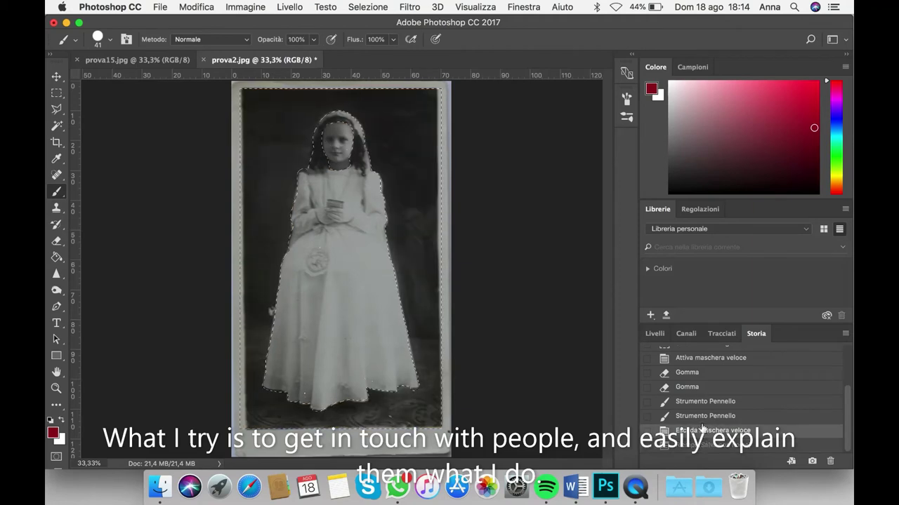
click(702, 417)
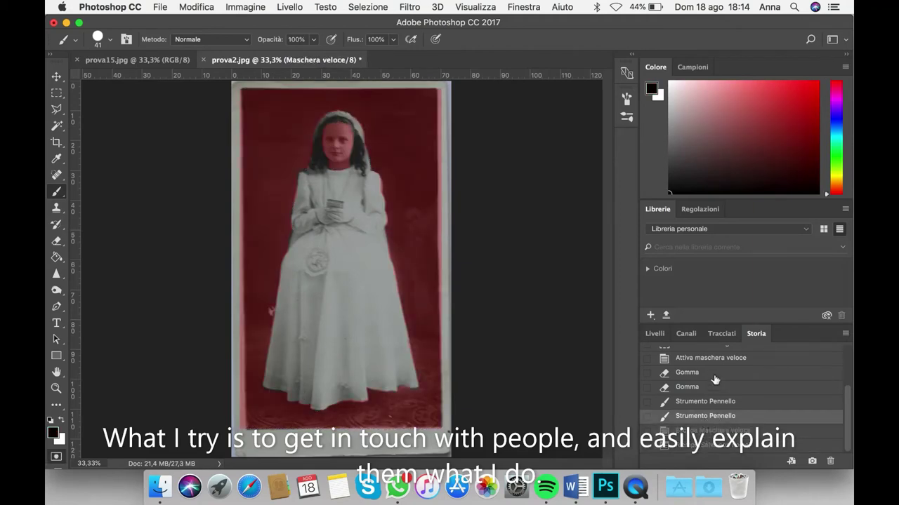
key(super+plus)
key(super+plus)
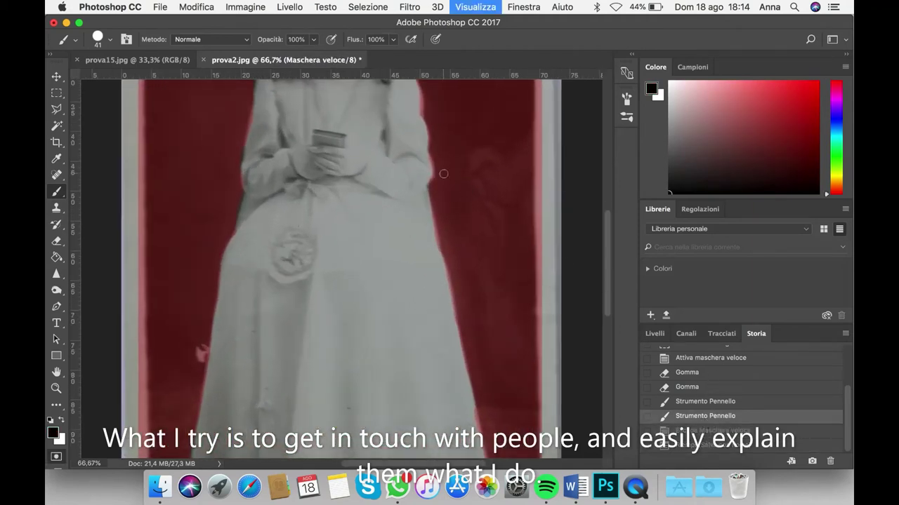
scroll(443, 173, up, 5)
key(super+plus)
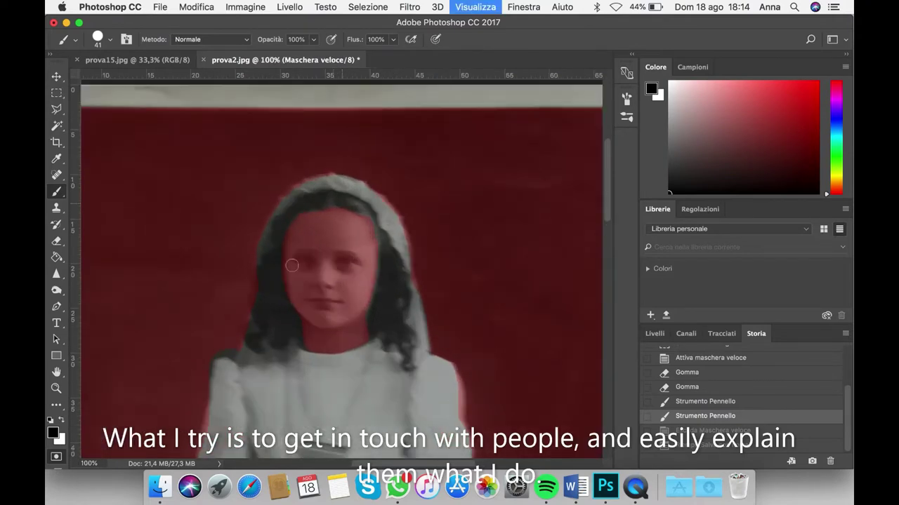
scroll(260, 361, up, 2)
scroll(260, 361, down, 1)
scroll(260, 361, left, 1)
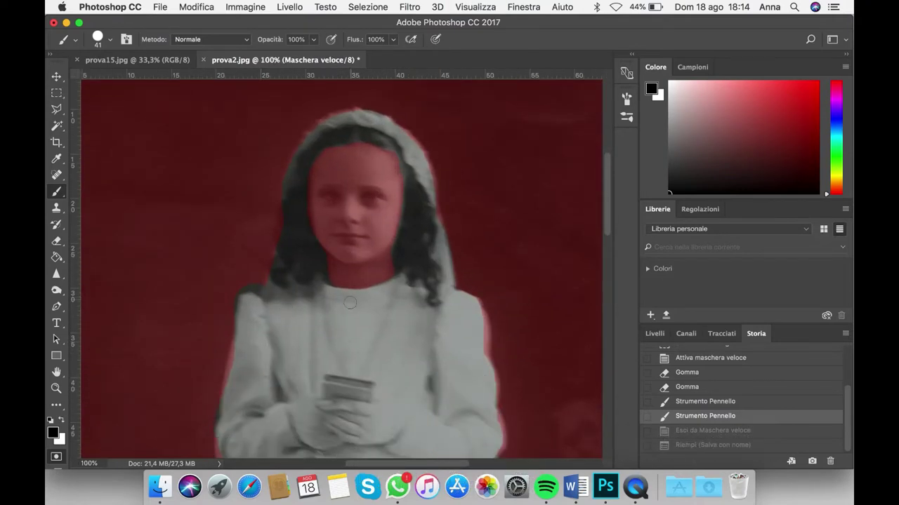
mouse_move(325, 288)
mouse_down()
mouse_move(347, 365)
mouse_move(387, 284)
mouse_up()
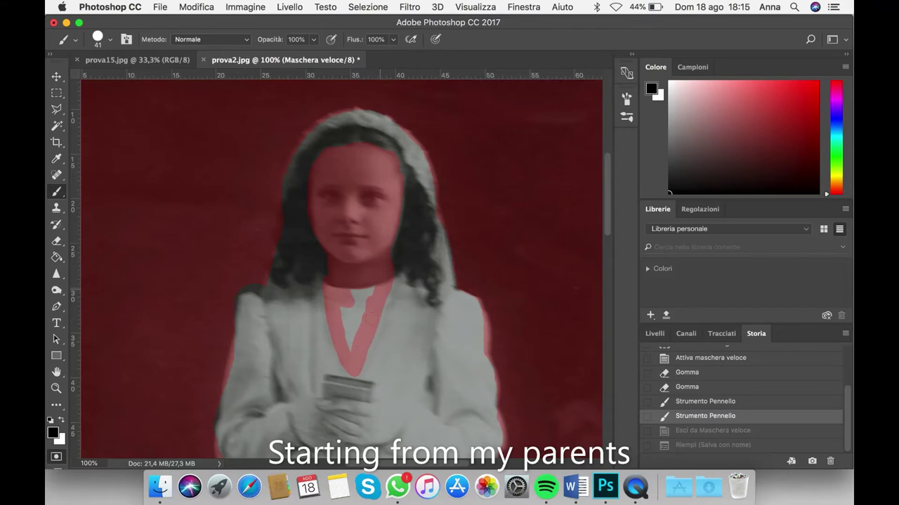
mouse_move(344, 306)
mouse_down()
mouse_move(350, 341)
mouse_move(360, 281)
mouse_up()
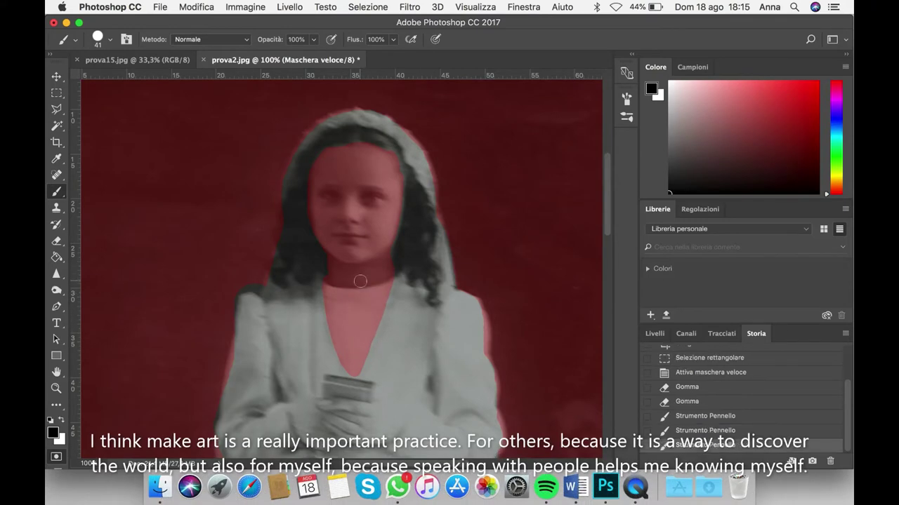
Exit Quick Mask mode and fill the selection, including the V-shaped neckline, with the gold leaf pattern.
key(super+minus)
key(super+minus)
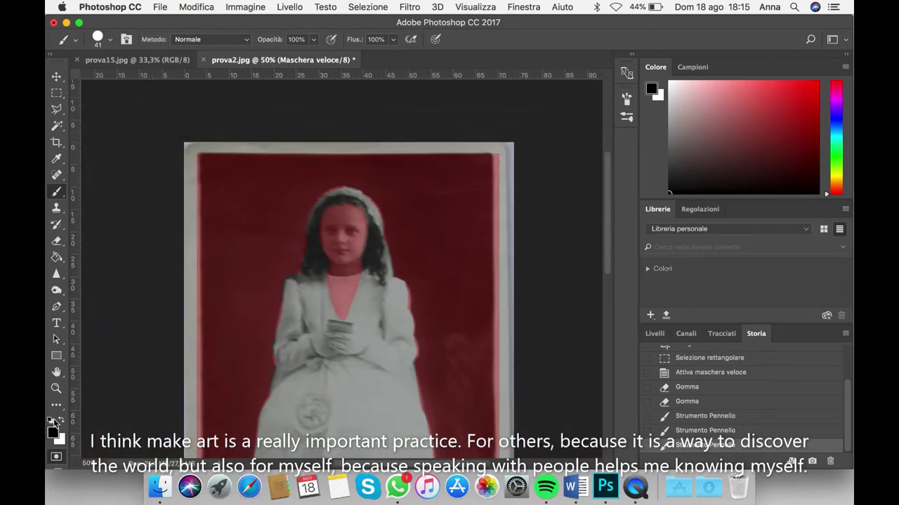
click(55, 458)
click(198, 7)
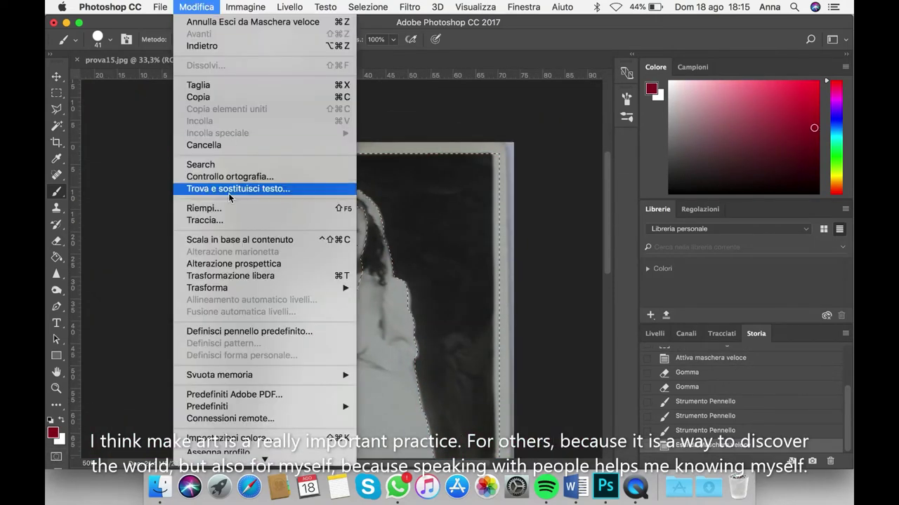
click(222, 208)
key(Return)
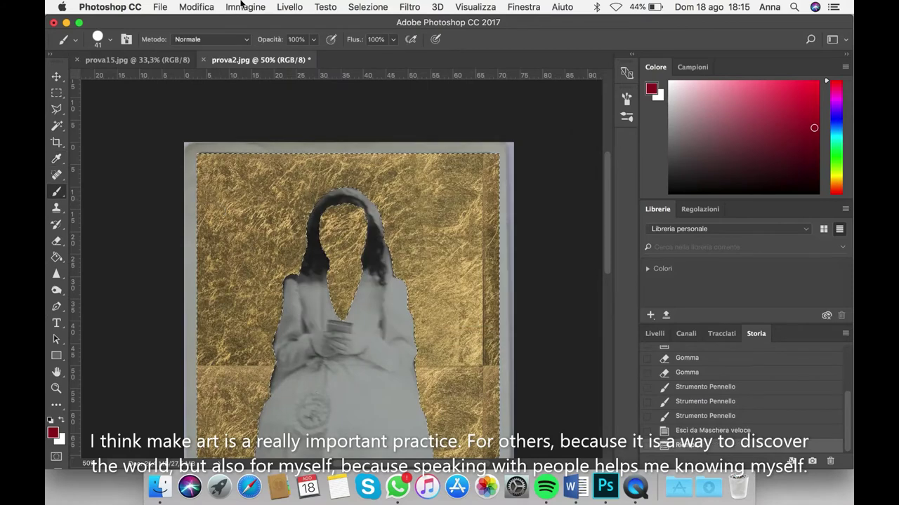
Save the version with the gold V-shaped neckline as a JPEG named prova3.jpg.
click(160, 7)
click(178, 136)
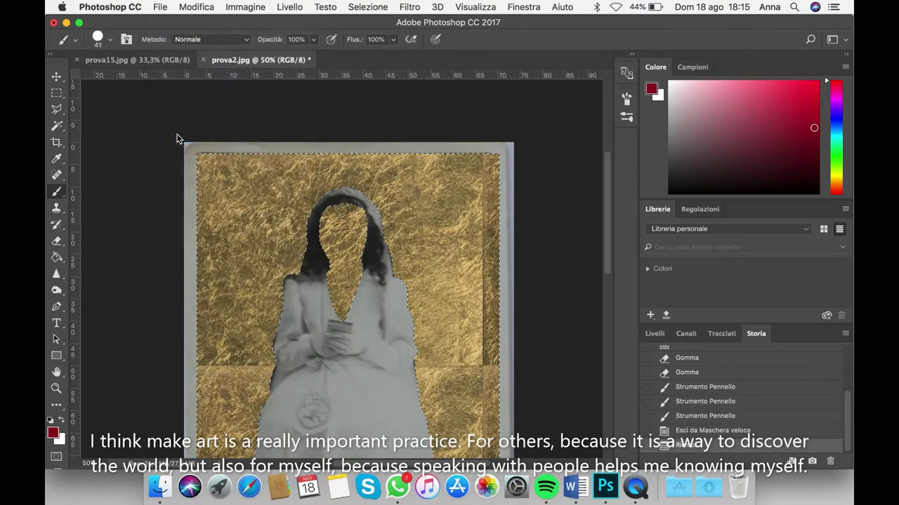
key(Return)
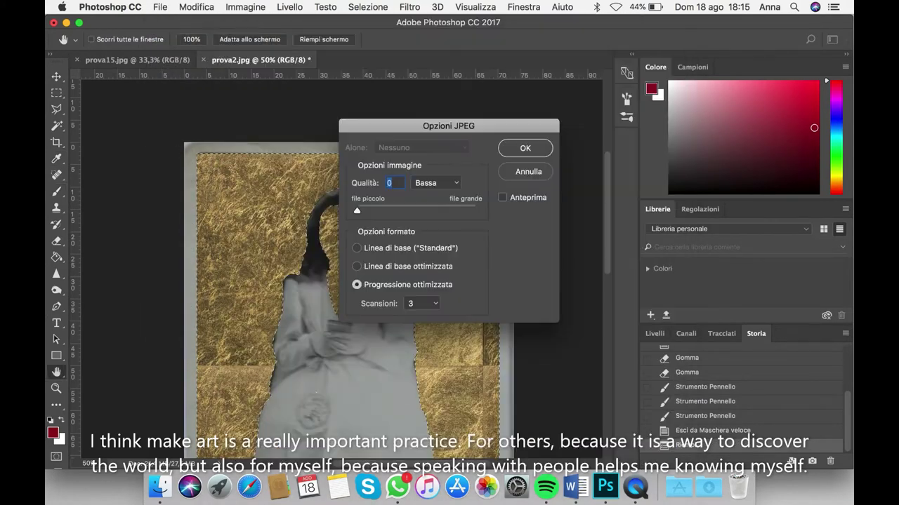
key(Return)
key(b)
key(super+minus)
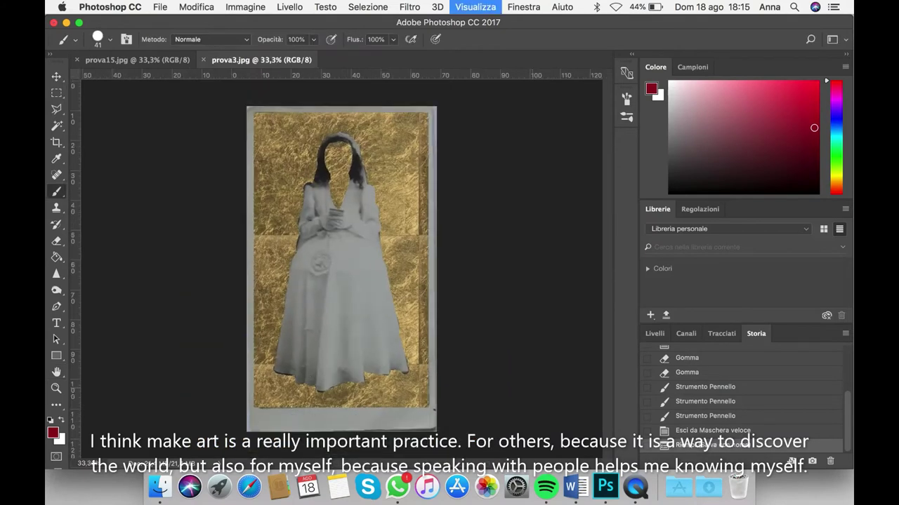
key(super+minus)
key(super+plus)
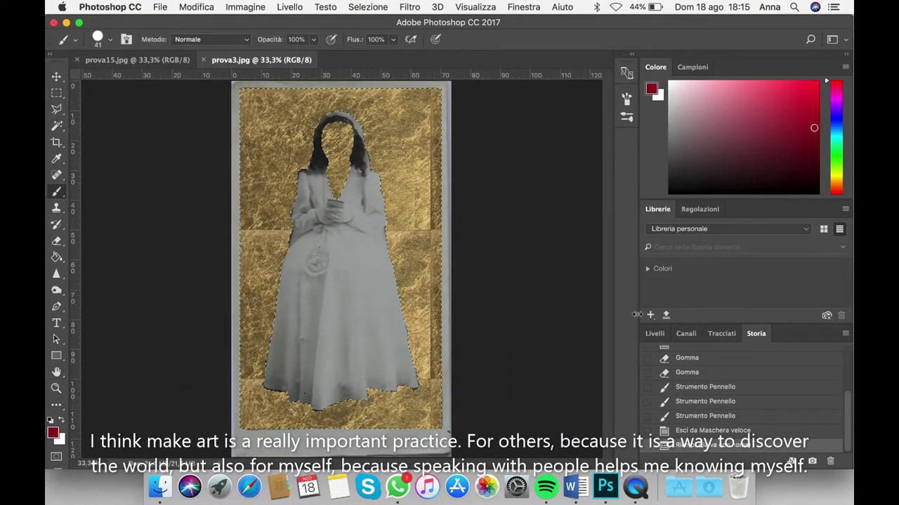
Revert the history to the last Brush state and paint the quick mask over the book with a 20 px brush.
click(710, 417)
key(super+plus)
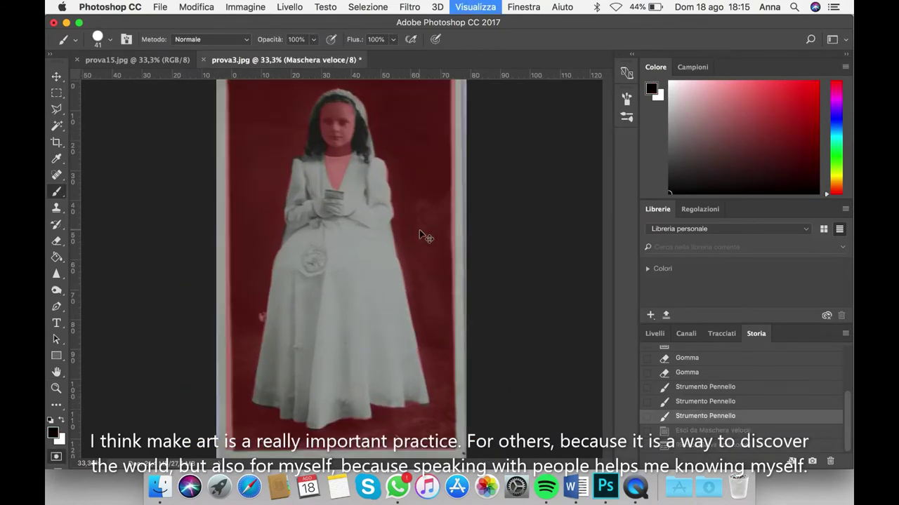
key(super+plus)
key(super+plus)
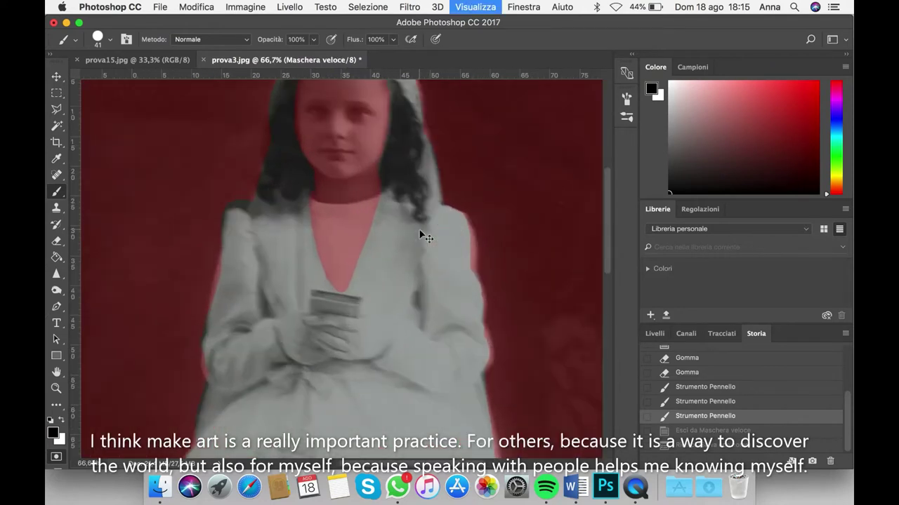
click(111, 40)
drag(129, 79, 125, 78)
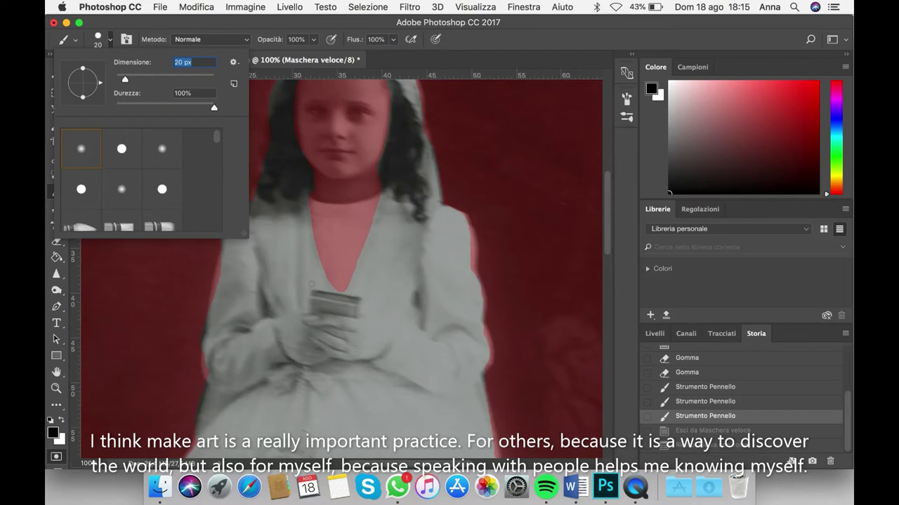
click(316, 304)
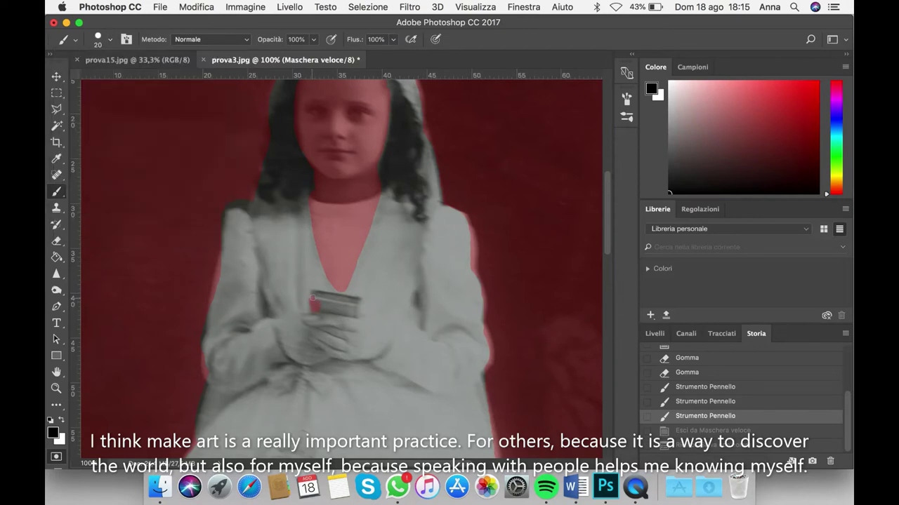
drag(316, 296, 344, 301)
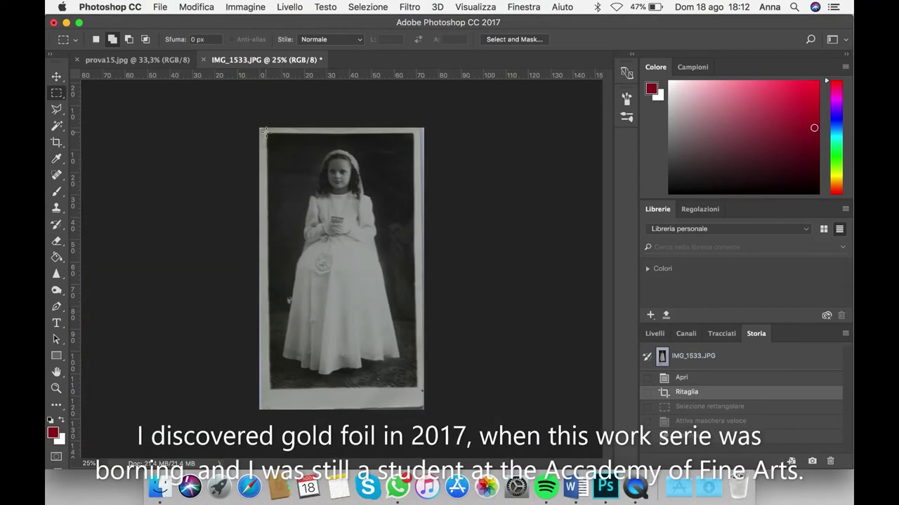
Make a rectangular selection of the dark photo area inside the pale border and enter Quick Mask mode.
drag(268, 136, 419, 390)
click(56, 456)
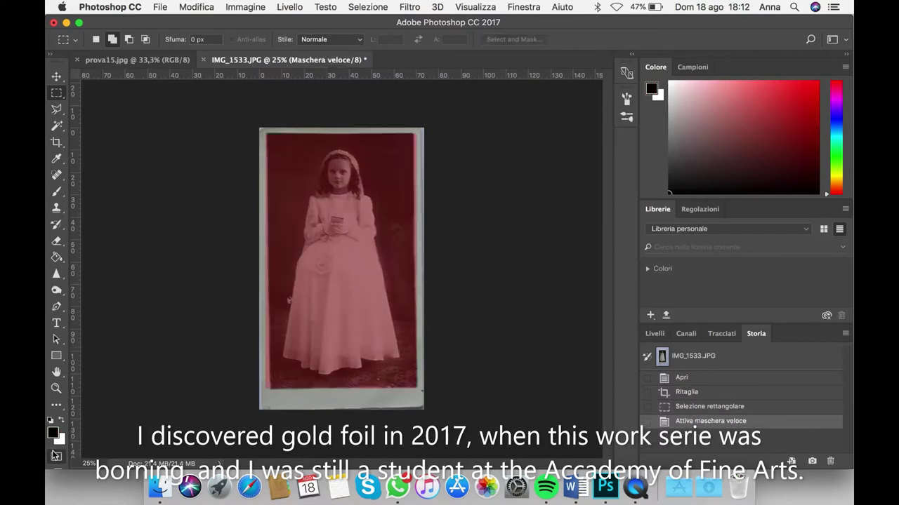
Erase the quick mask over the girl's whole figure down to just above the dress hem.
key(super+plus)
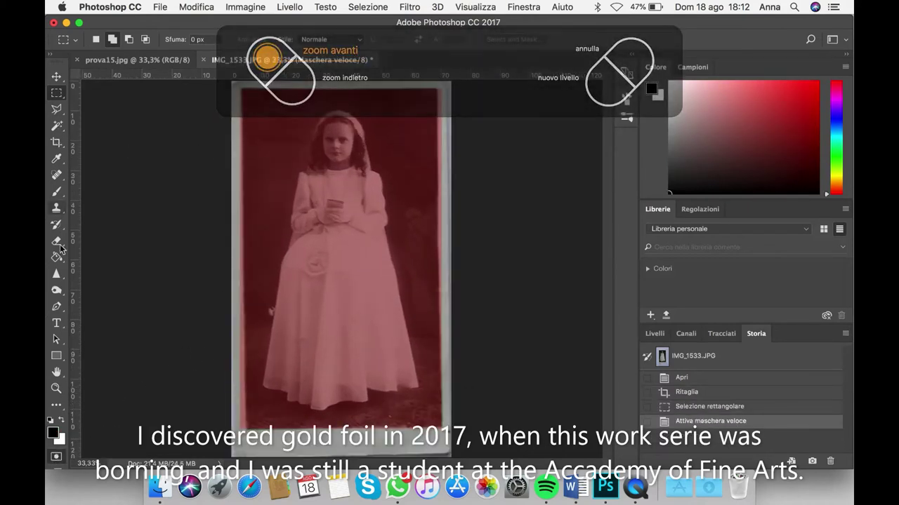
click(56, 241)
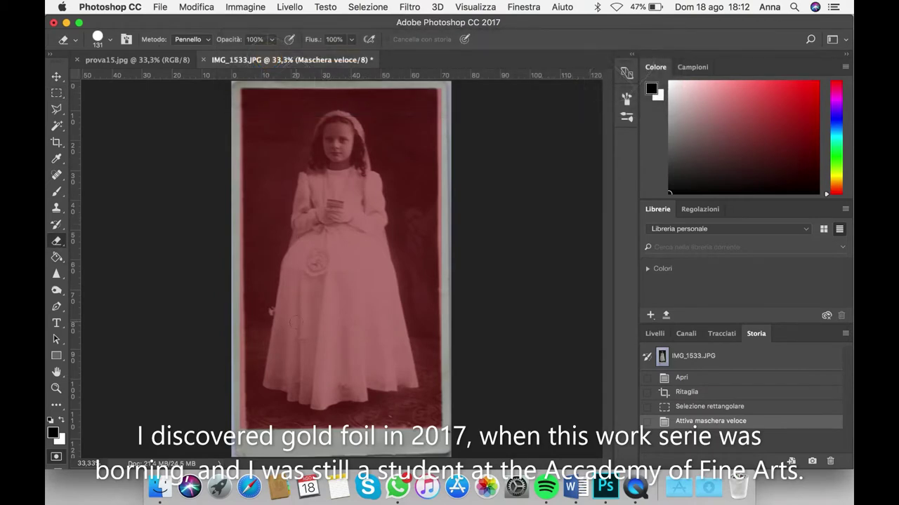
mouse_move(282, 367)
mouse_down()
mouse_move(305, 176)
mouse_move(337, 205)
mouse_move(318, 177)
mouse_move(317, 158)
mouse_move(331, 169)
mouse_move(333, 144)
mouse_move(343, 138)
mouse_move(349, 169)
mouse_move(361, 165)
mouse_move(360, 152)
mouse_move(363, 174)
mouse_move(353, 128)
mouse_move(358, 144)
mouse_move(340, 118)
mouse_move(319, 137)
mouse_move(331, 143)
mouse_move(318, 157)
mouse_move(331, 132)
mouse_move(311, 216)
mouse_move(301, 227)
mouse_move(297, 220)
mouse_move(325, 242)
mouse_move(349, 232)
mouse_move(365, 175)
mouse_move(371, 181)
mouse_move(403, 374)
mouse_up()
mouse_move(385, 339)
mouse_down()
mouse_move(361, 230)
mouse_move(327, 334)
mouse_move(308, 270)
mouse_move(291, 348)
mouse_move(298, 376)
mouse_move(319, 382)
mouse_move(344, 344)
mouse_move(372, 334)
mouse_move(395, 365)
mouse_up()
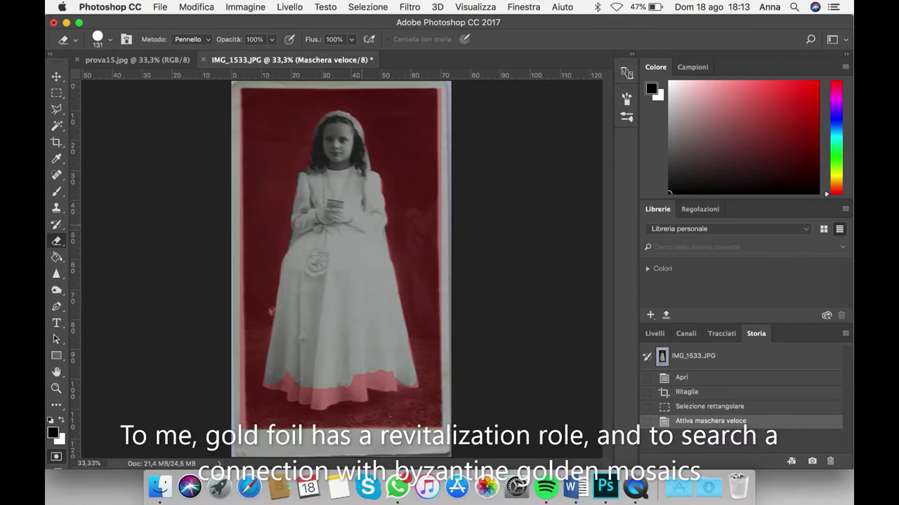
Set the eraser size to 61 px and erase the remaining quick mask along the dress hem.
key(super+plus)
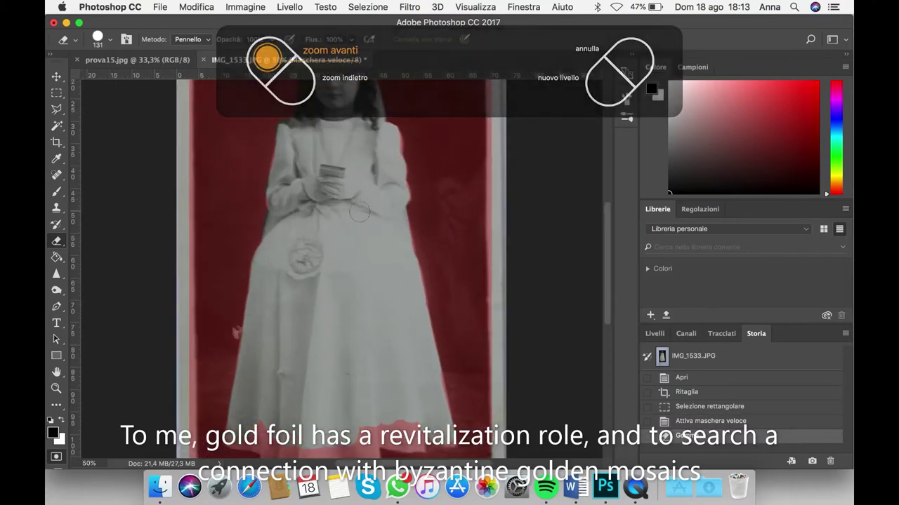
scroll(358, 211, down, 5)
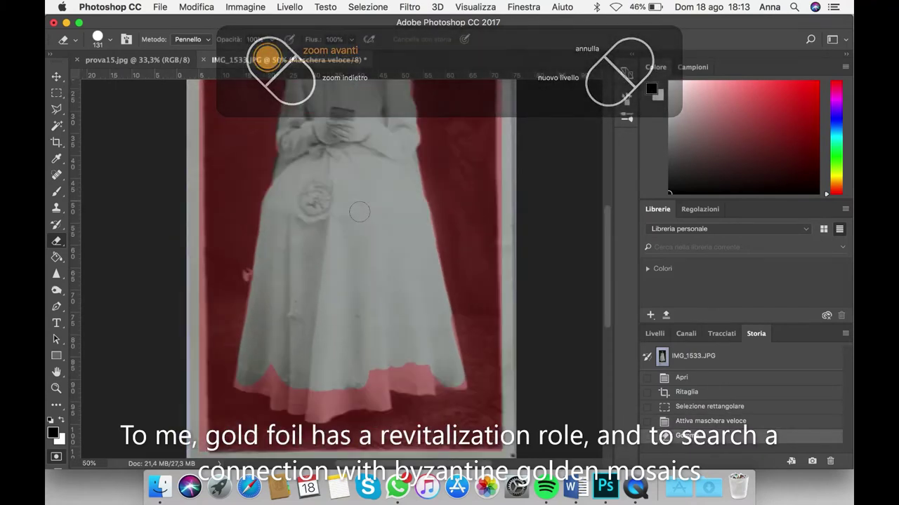
click(110, 45)
drag(130, 80, 146, 90)
click(281, 390)
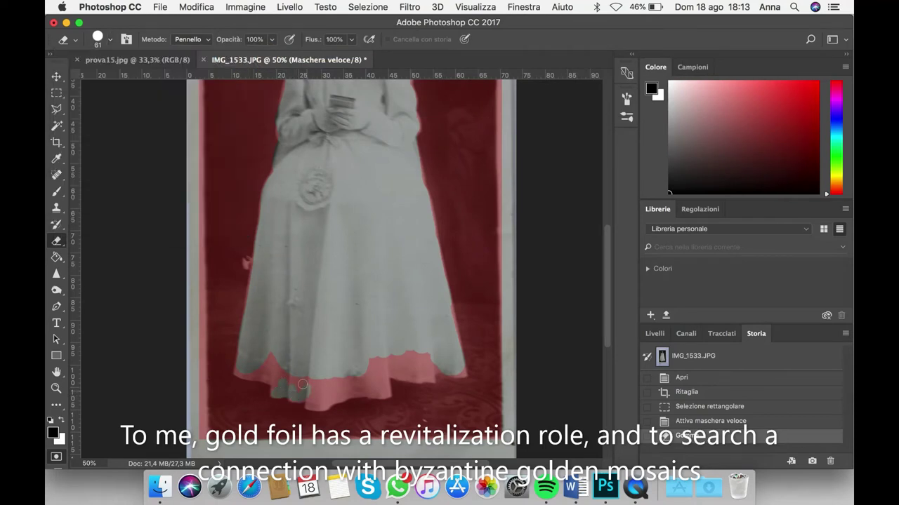
mouse_move(308, 391)
mouse_down()
mouse_move(320, 394)
mouse_move(316, 377)
mouse_move(281, 366)
mouse_move(274, 380)
mouse_move(254, 370)
mouse_move(279, 379)
mouse_move(274, 348)
mouse_up()
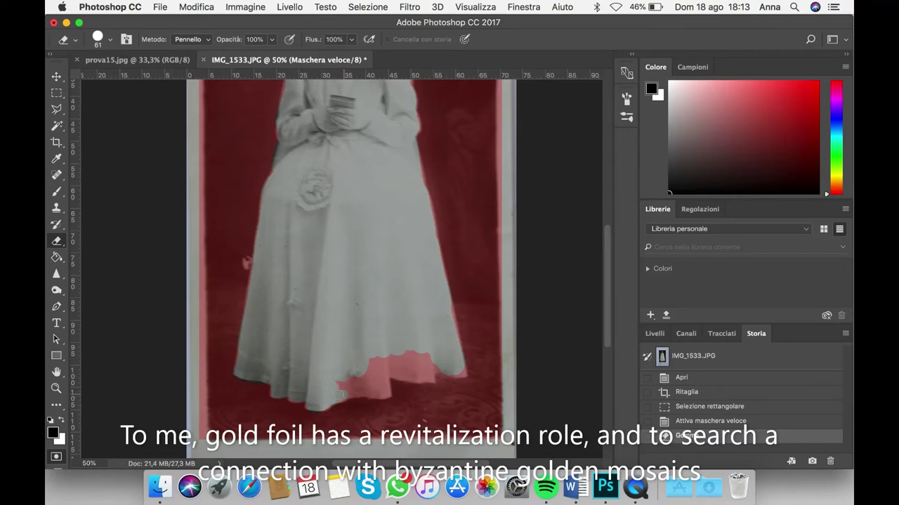
mouse_move(372, 391)
mouse_down()
mouse_move(380, 363)
mouse_move(341, 380)
mouse_move(353, 381)
mouse_move(372, 363)
mouse_move(376, 372)
mouse_move(390, 357)
mouse_move(369, 375)
mouse_move(375, 381)
mouse_move(384, 370)
mouse_move(430, 380)
mouse_move(400, 350)
mouse_move(424, 371)
mouse_move(453, 364)
mouse_up()
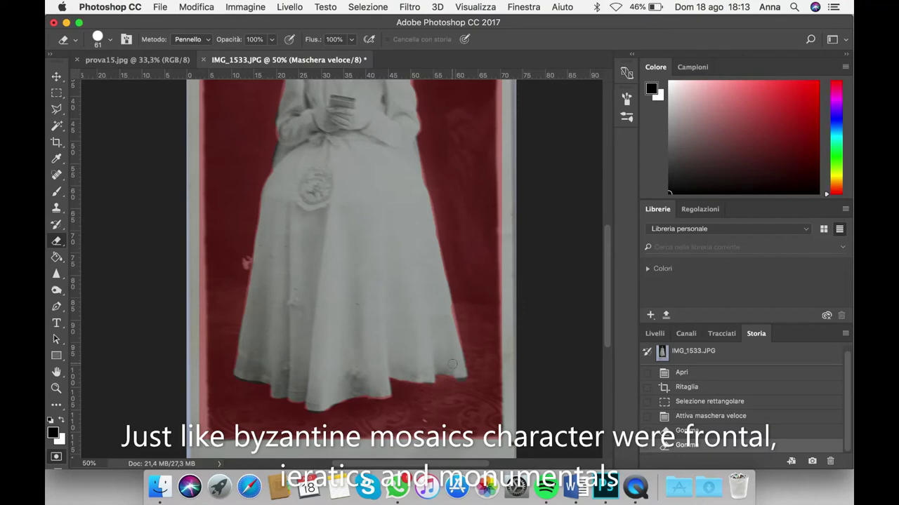
Exit Quick Mask mode and fill the selected background around the girl with the gold leaf pattern.
key(super+minus)
key(super+minus)
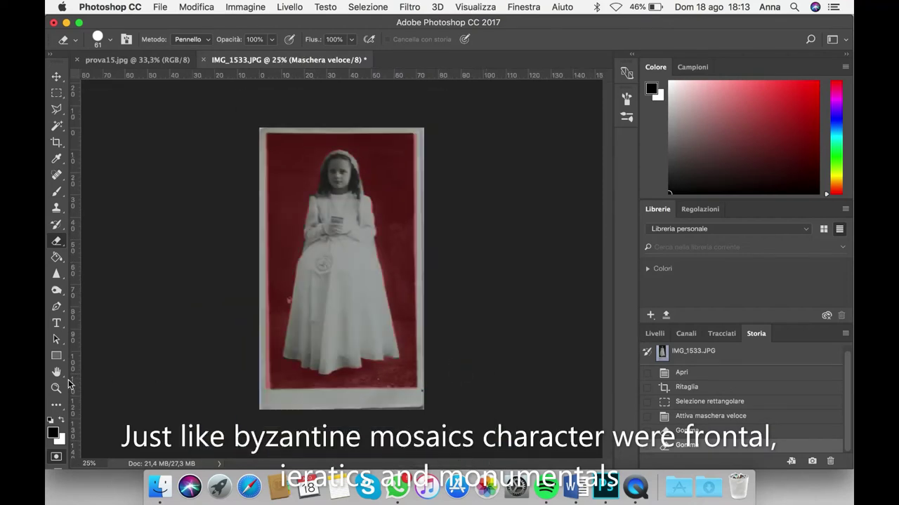
click(55, 459)
click(196, 7)
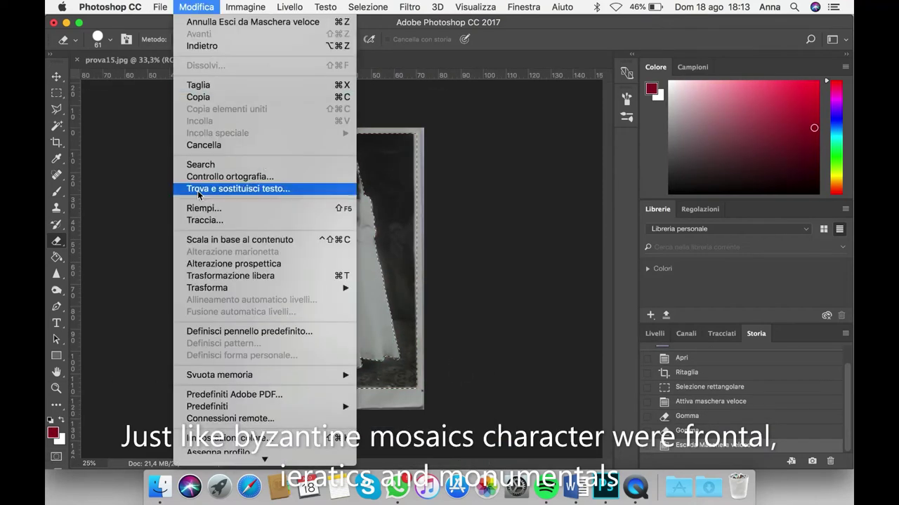
click(196, 209)
key(Return)
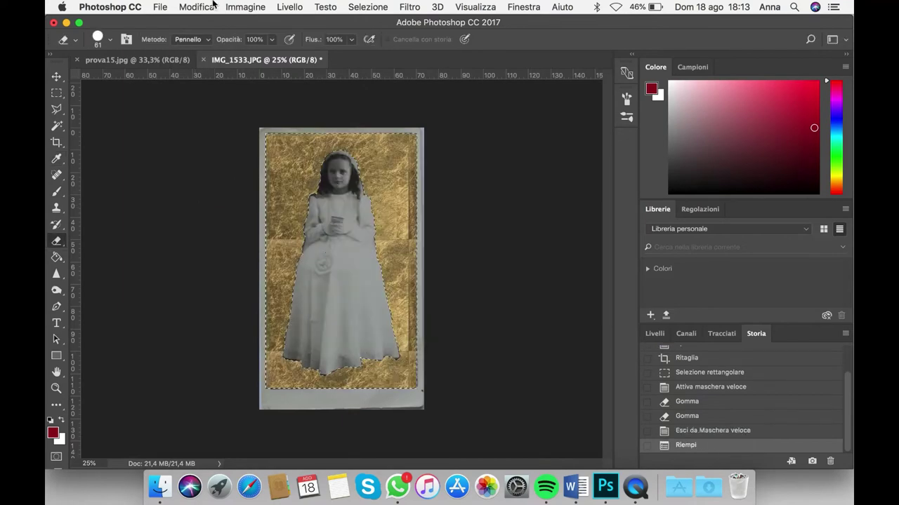
Save the version with only the background in gold as a JPEG named prova1.jpg.
click(160, 7)
click(176, 139)
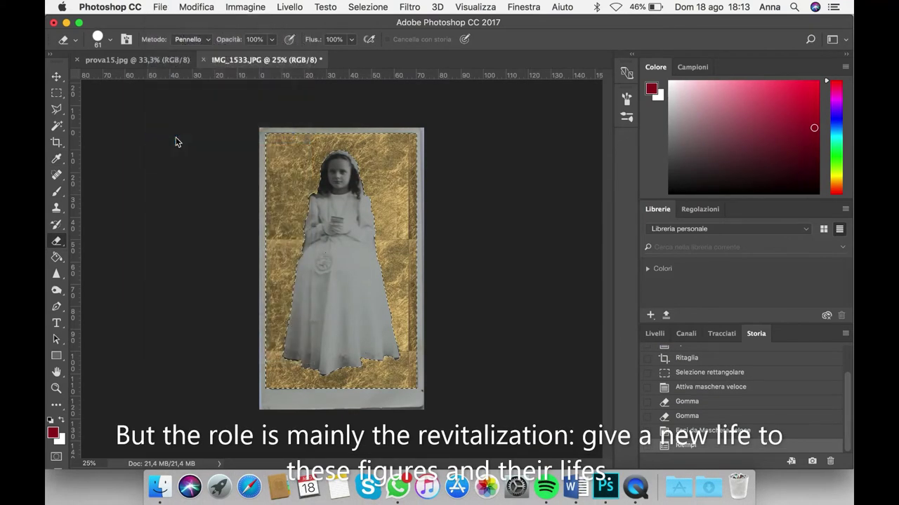
text(prova16)
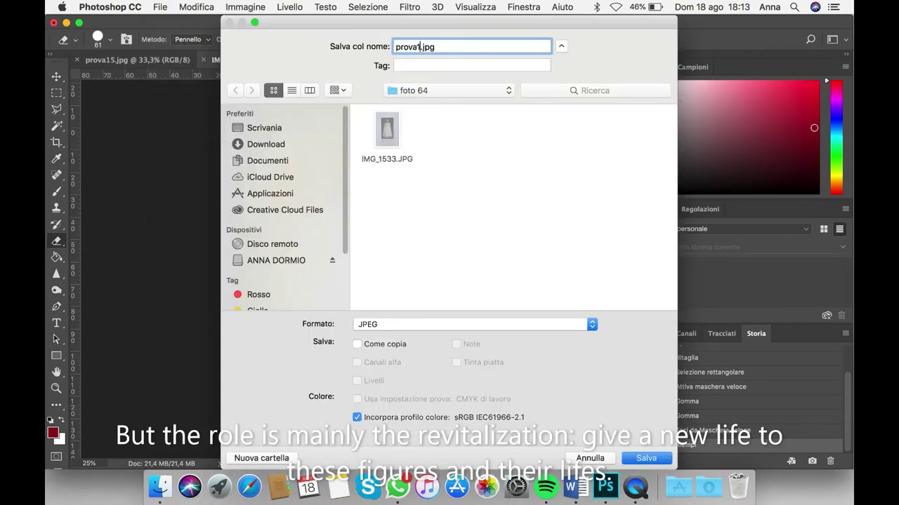
key(Return)
key(Return)
Revert the history to the last Eraser state and paint the quick mask over the girl's face and neck with the Brush.
click(695, 419)
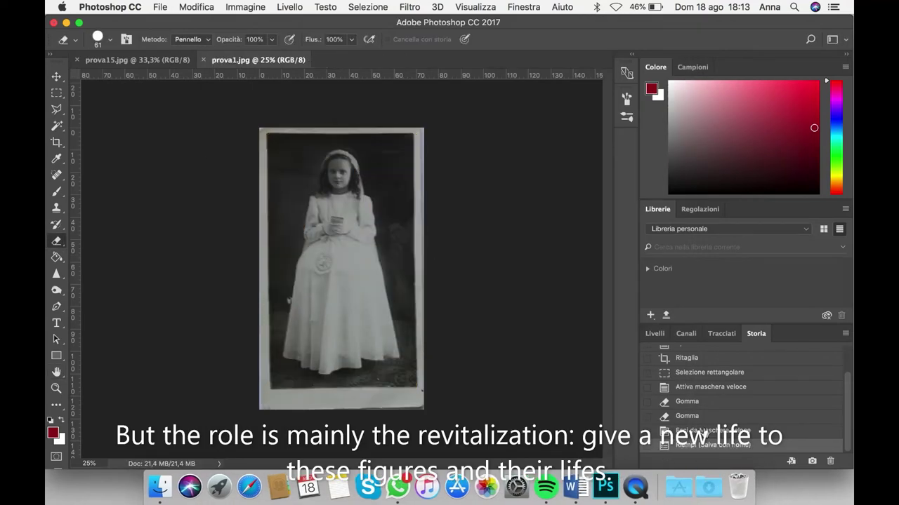
key(super+plus)
key(super+plus)
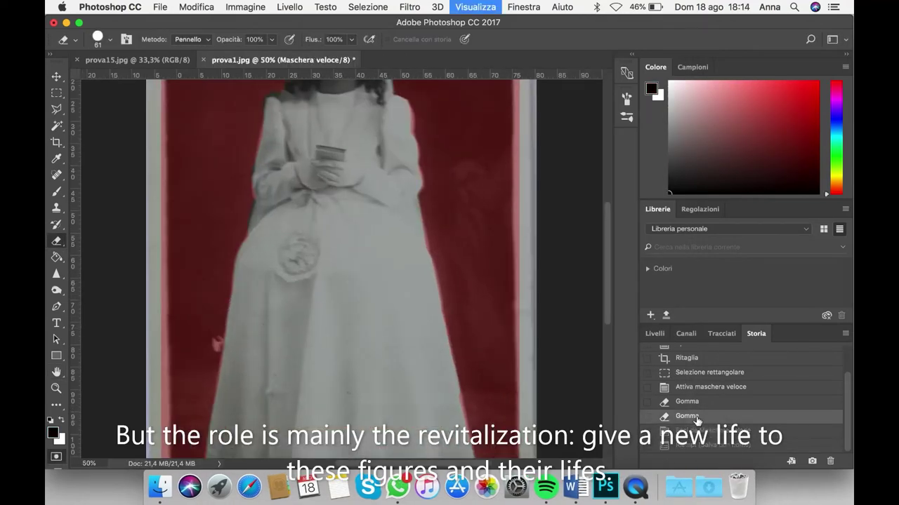
key(super+plus)
key(super+plus)
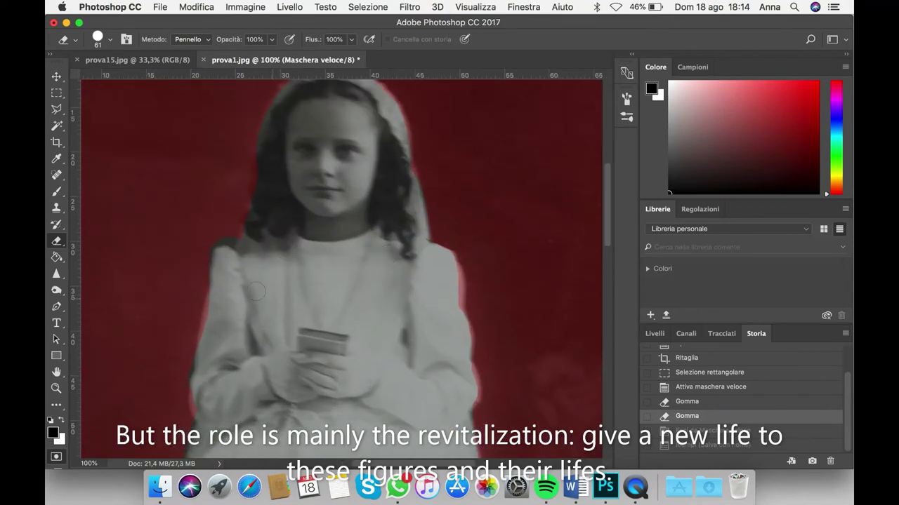
click(56, 191)
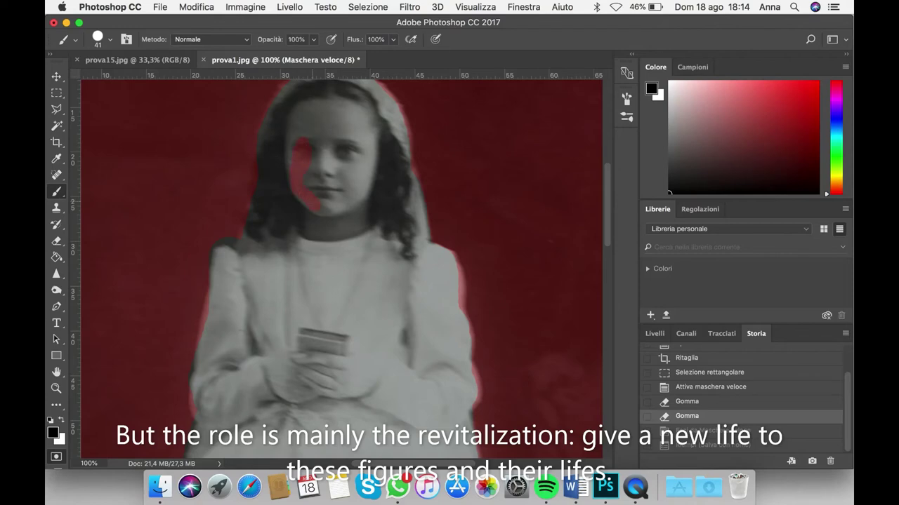
mouse_move(316, 232)
mouse_down()
mouse_move(364, 224)
mouse_move(356, 188)
mouse_move(371, 128)
mouse_move(353, 109)
mouse_up()
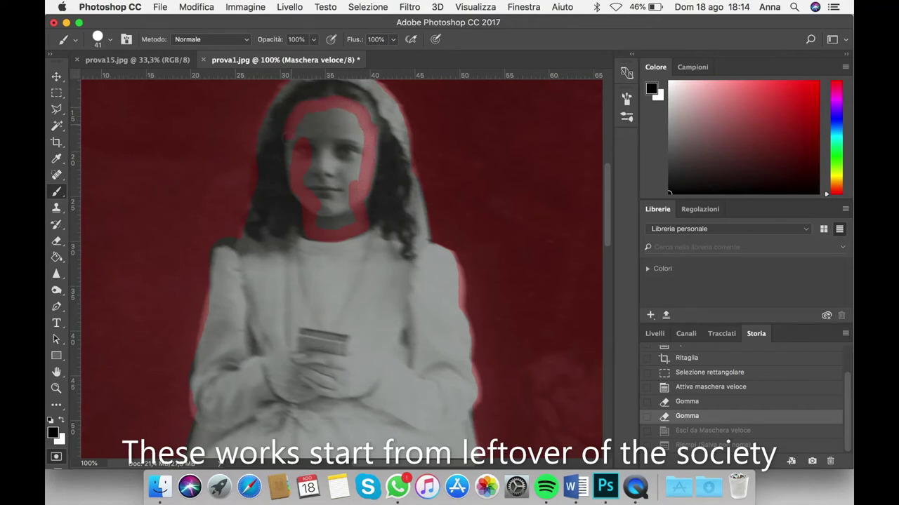
mouse_move(306, 161)
mouse_down()
mouse_move(320, 160)
mouse_move(319, 190)
mouse_move(340, 193)
mouse_move(332, 153)
mouse_move(355, 132)
mouse_move(351, 125)
mouse_up()
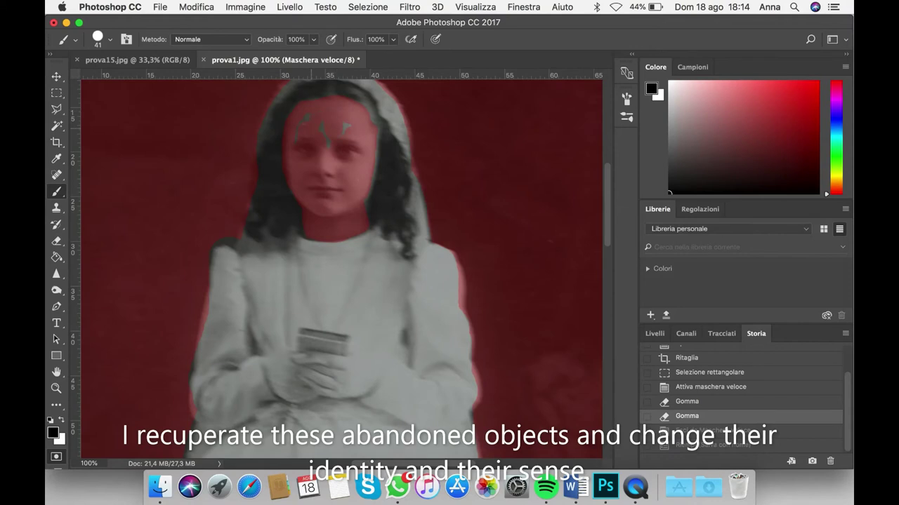
click(347, 125)
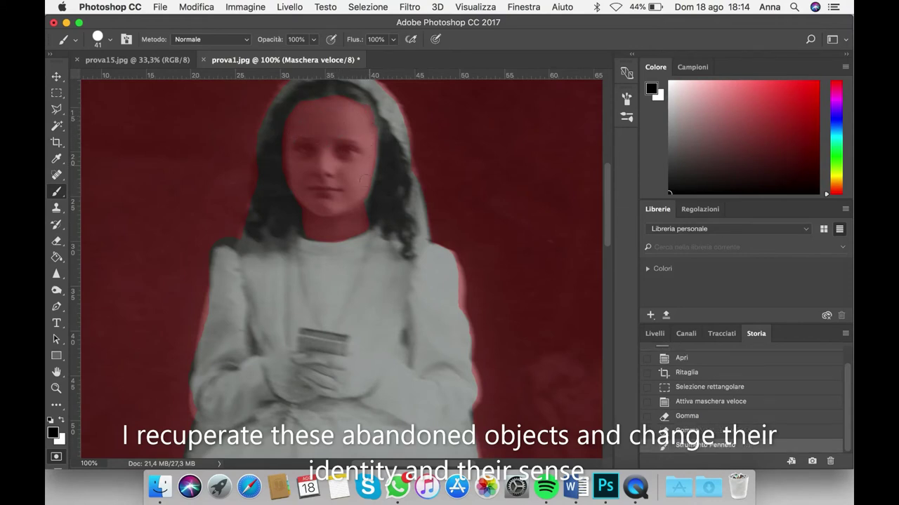
Exit Quick Mask mode to turn the masked background, face and neck into a selection.
key(super+minus)
key(super+minus)
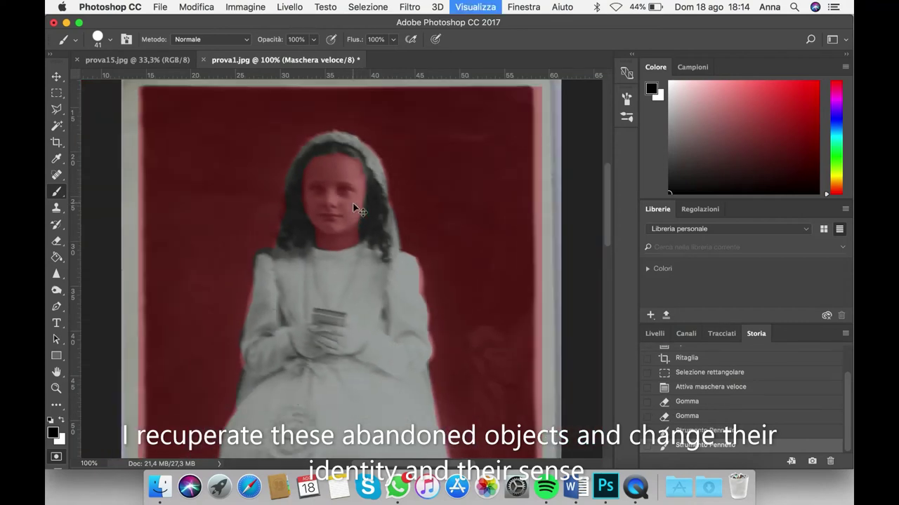
key(super+minus)
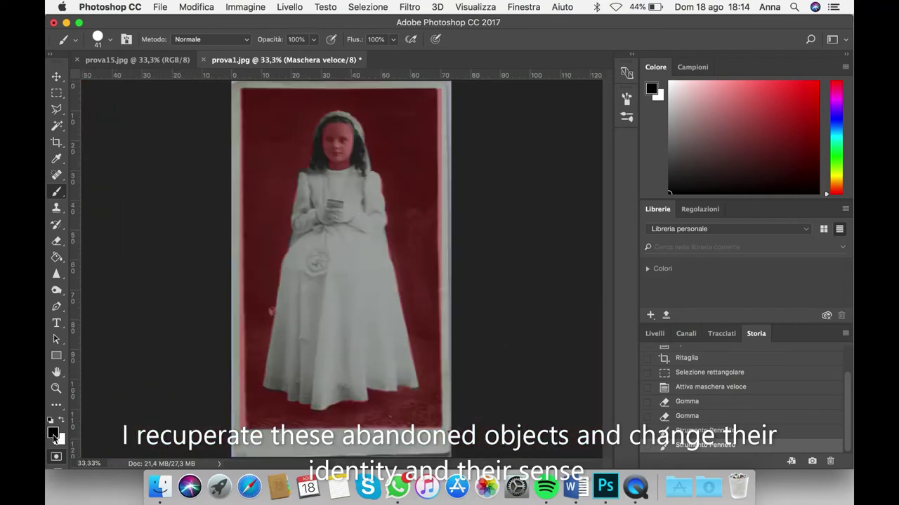
click(57, 457)
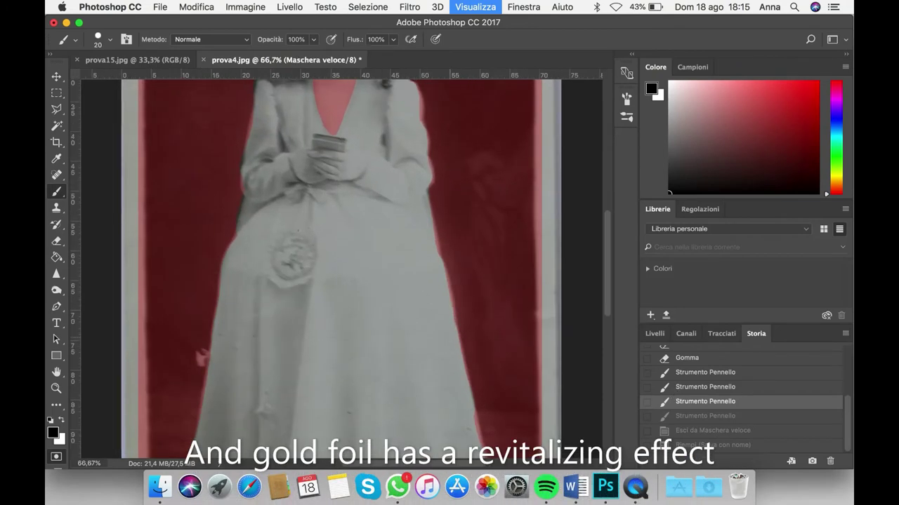
Set the brush size to 46 px and paint the quick mask over the hair beside the girl's face.
key(super+plus)
key(super+plus)
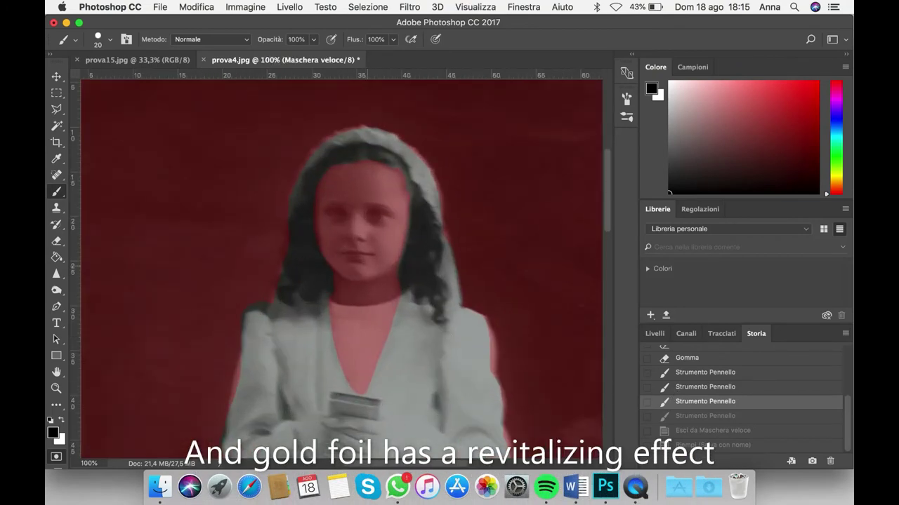
click(110, 40)
drag(135, 77, 138, 80)
click(317, 265)
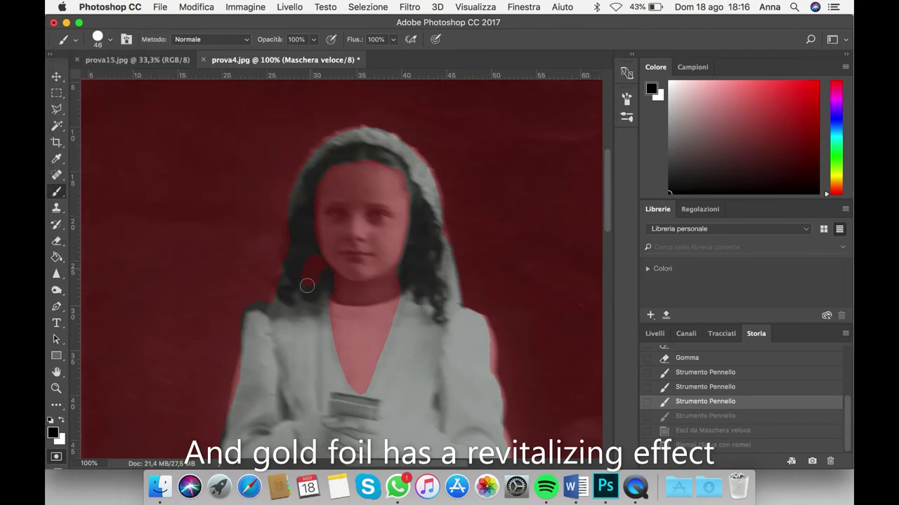